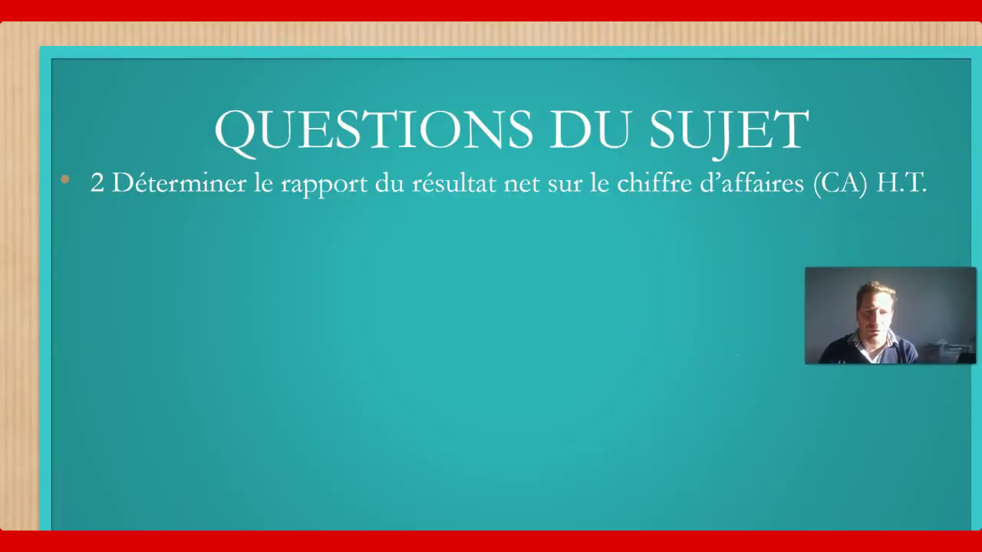
pyautogui.click(739, 328)
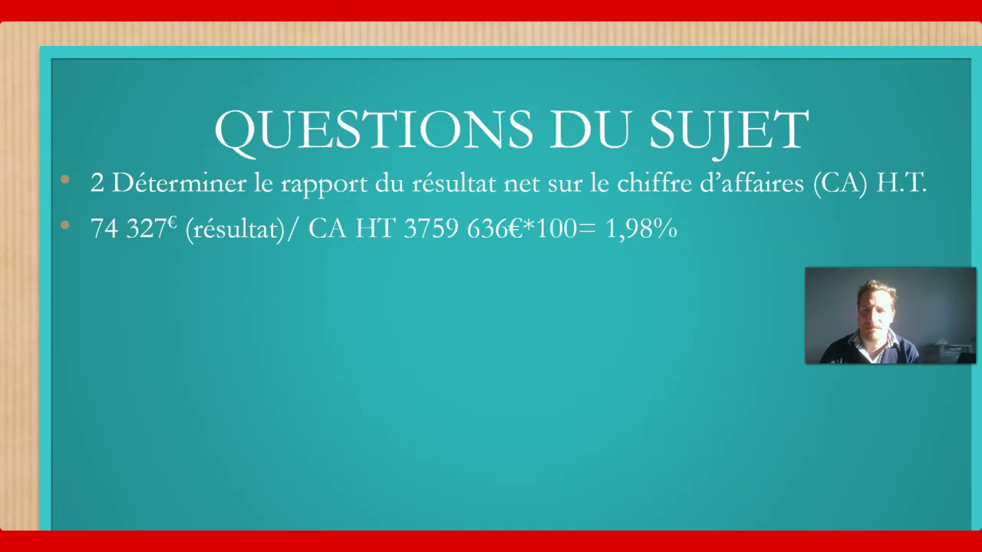
pyautogui.press('space')
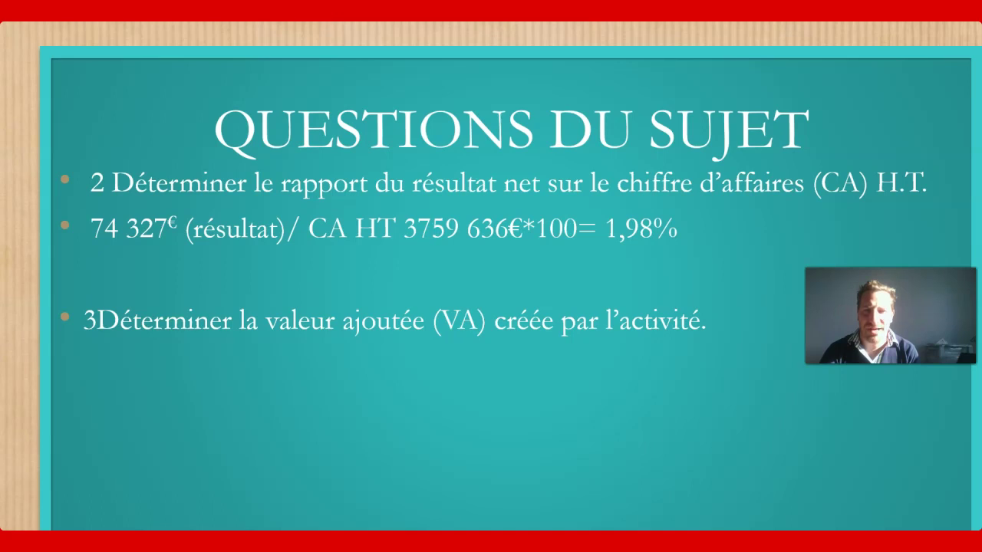
pyautogui.press('space')
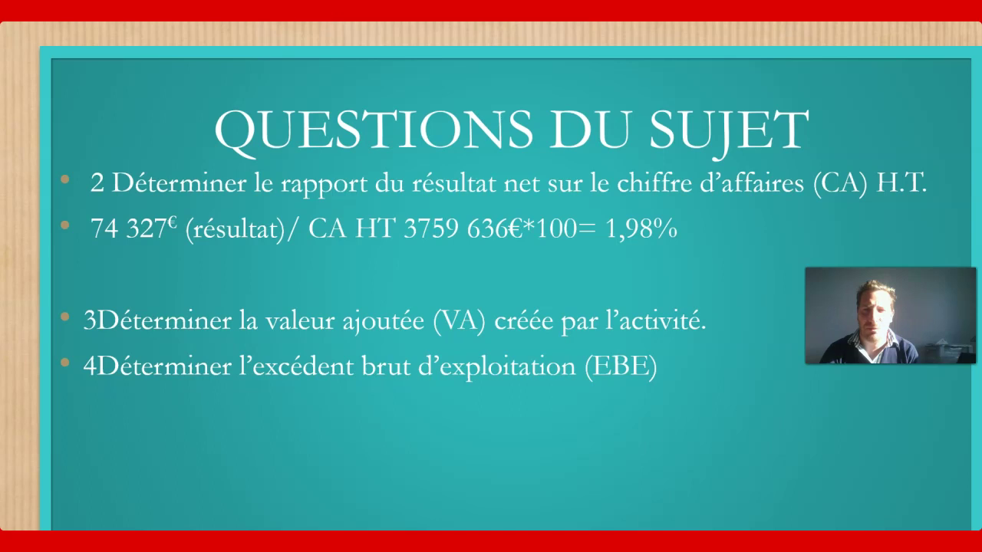
pyautogui.press('space')
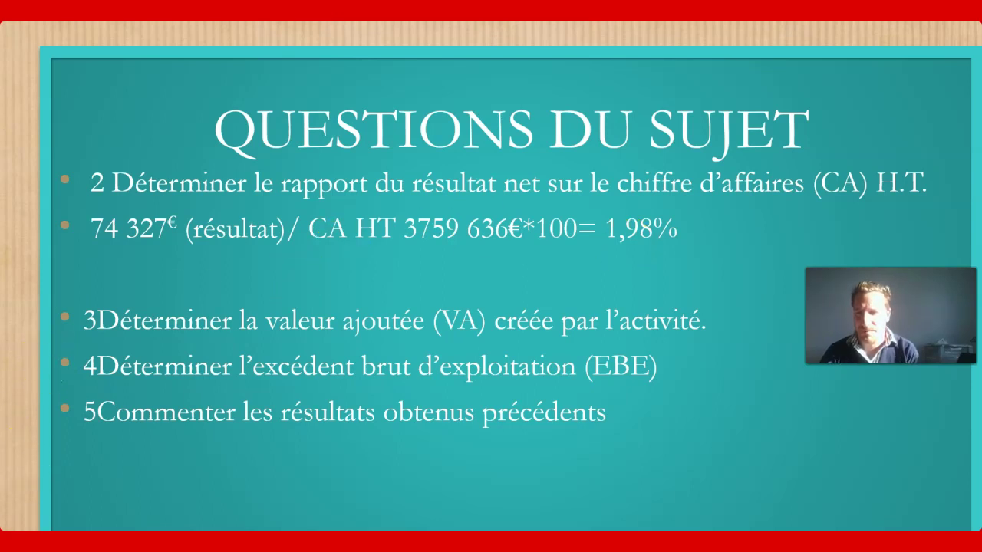
# Step: Switch to the SIG workbook in Excel, locate Production de l'exercice, and consult the Compte de résultat in the Word exam document
pyautogui.hotkey('alt', 'Tab')
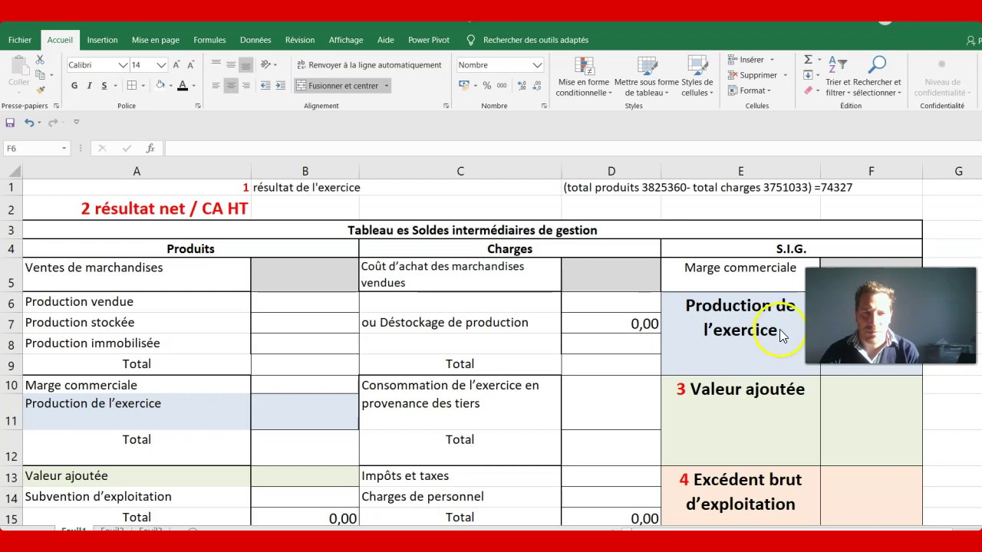
pyautogui.click(741, 330)
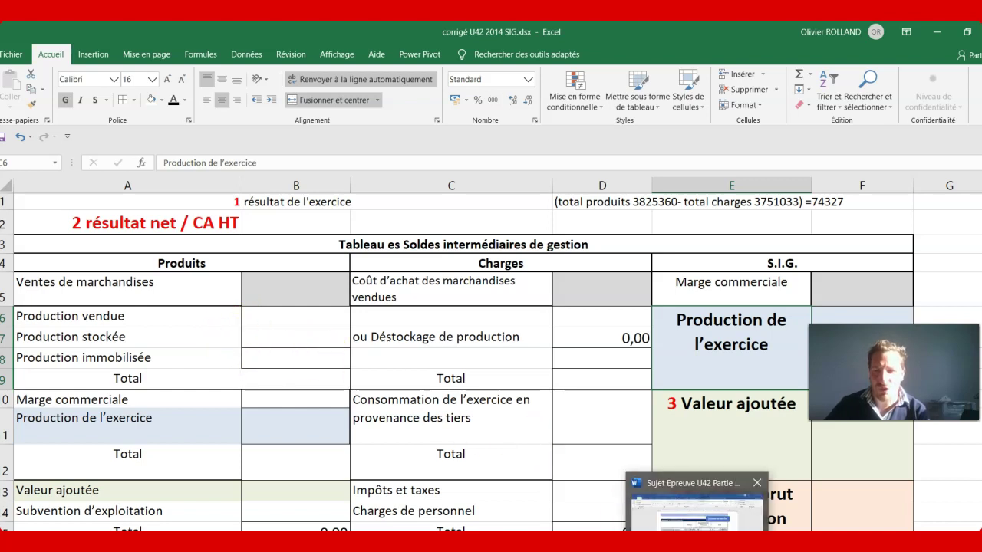
pyautogui.click(691, 510)
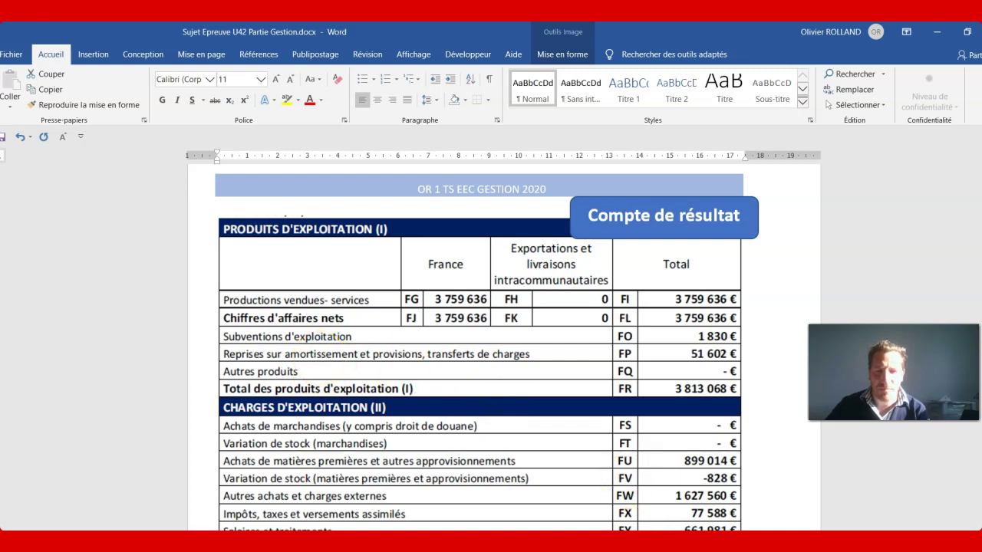
# Step: Switch back to Excel and enter 3759636 as the Production vendue amount in B6
pyautogui.click(664, 542)
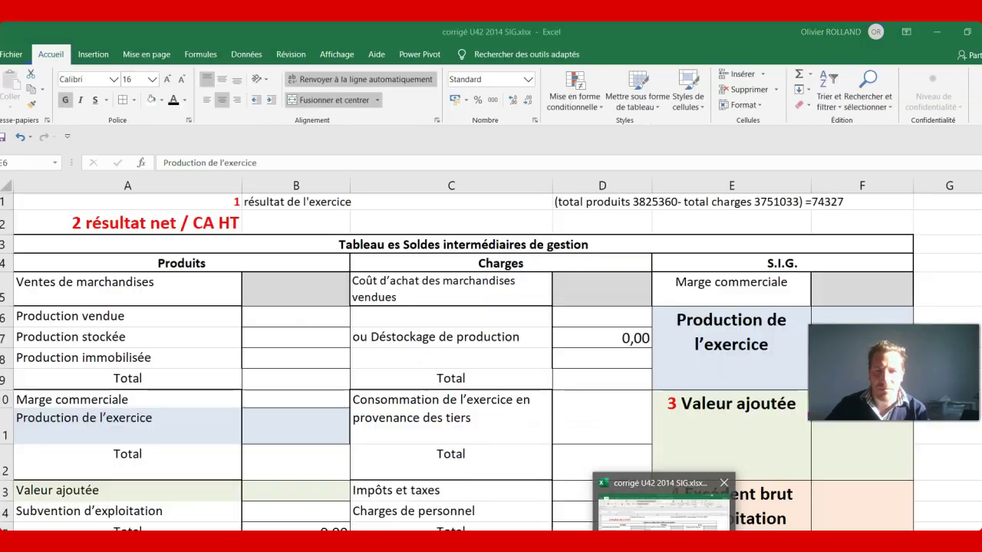
pyautogui.click(305, 315)
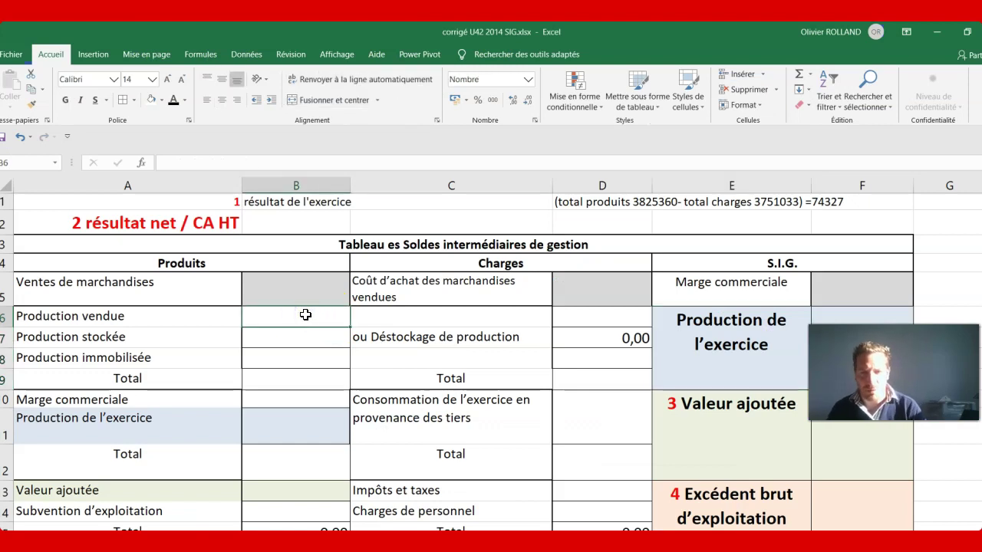
pyautogui.write('37593')
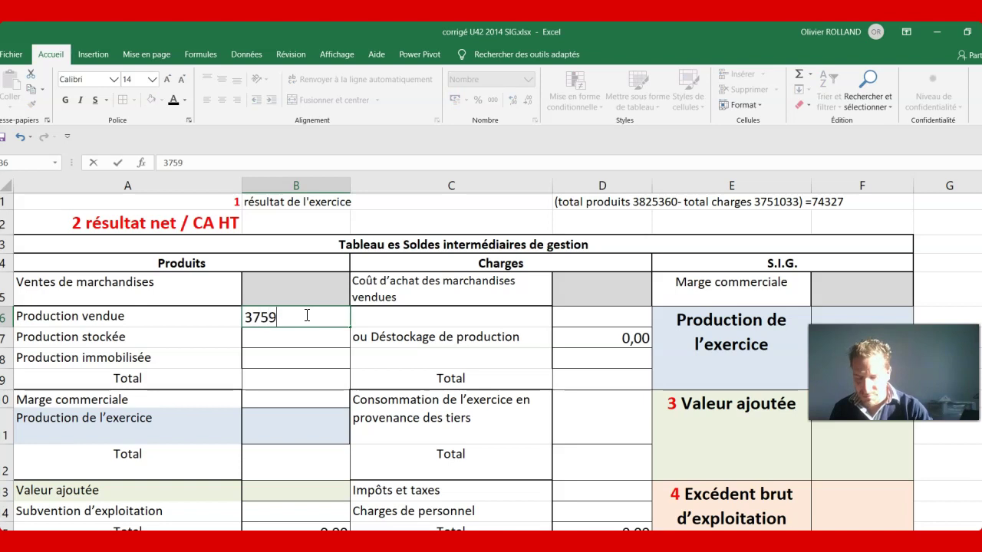
pyautogui.press('BackSpace')
pyautogui.write('636')
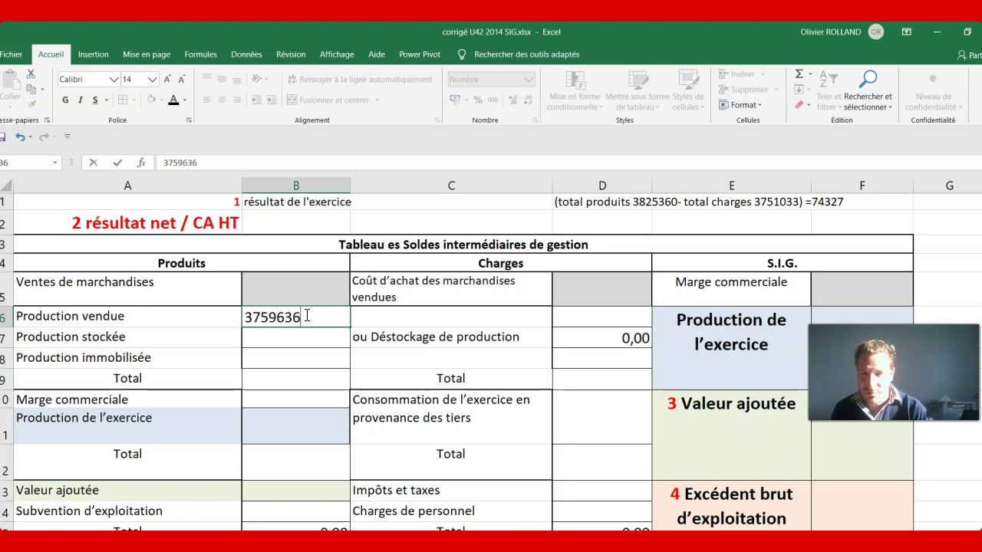
pyautogui.press('Return')
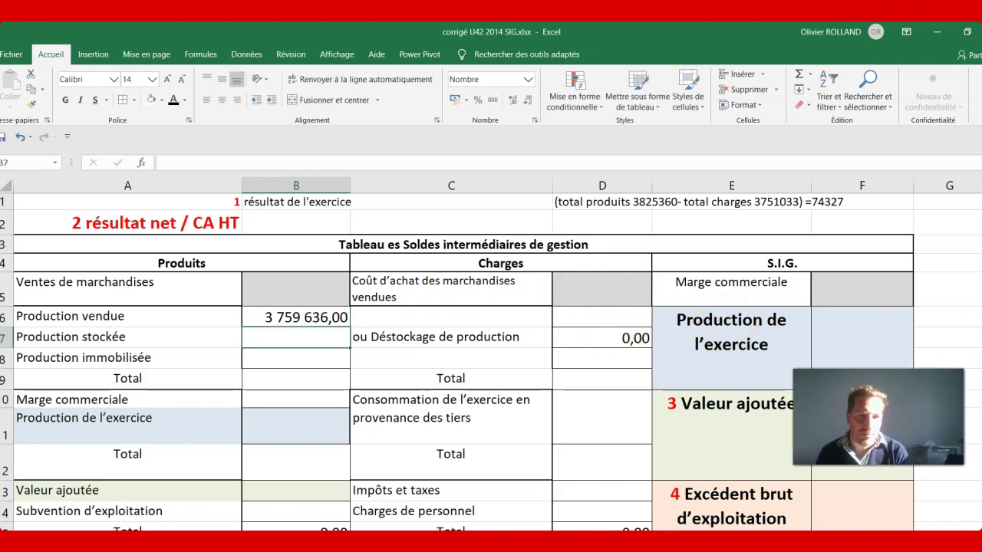
# Step: Make the S.I.G. amount for Production de l'exercice in F6 reference the Production vendue amount in B6
pyautogui.click(835, 349)
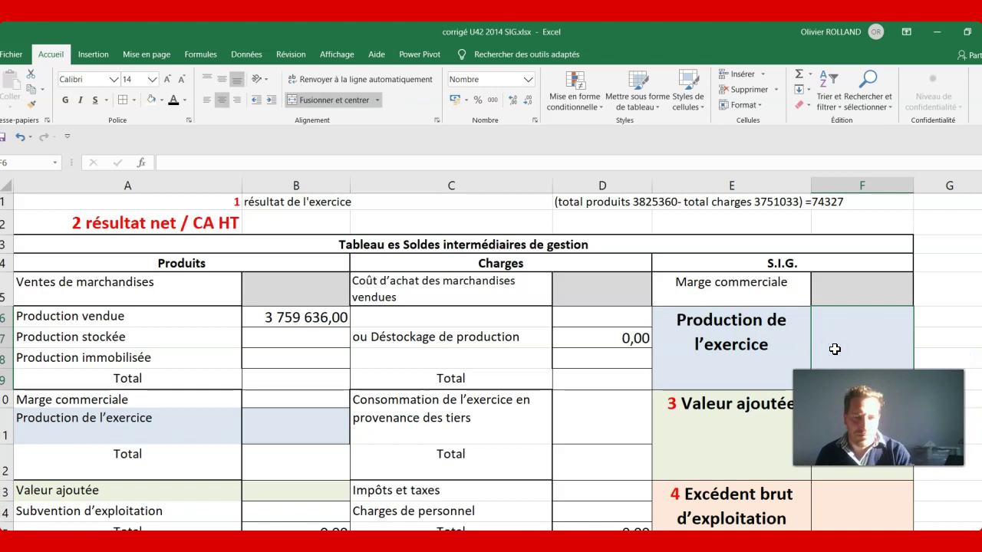
pyautogui.write('=')
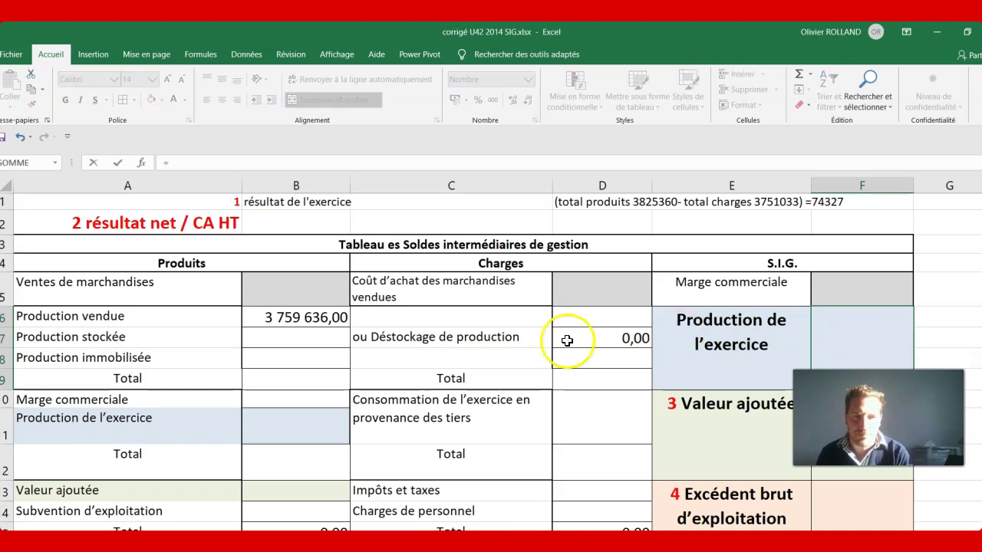
pyautogui.click(331, 318)
pyautogui.press('Return')
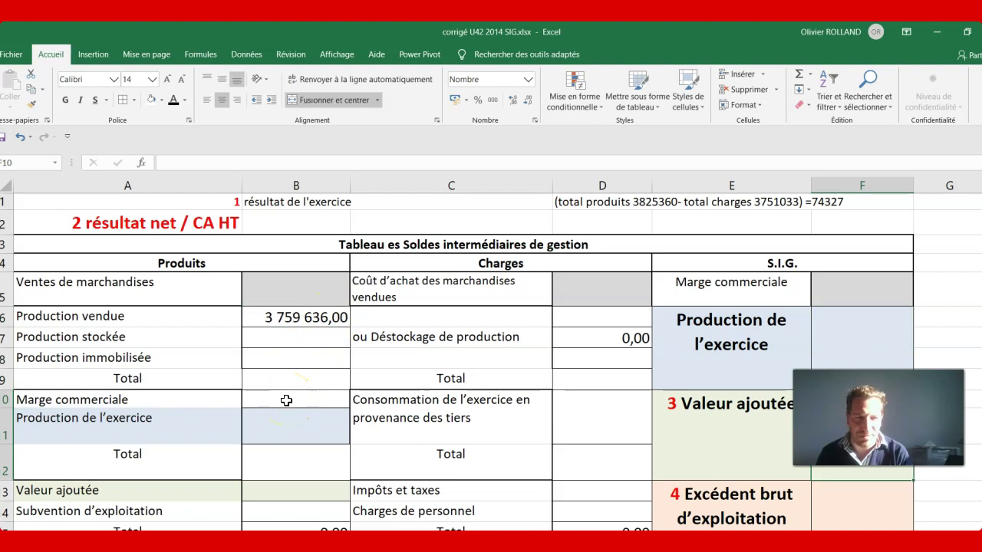
# Step: Fill the Production de l'exercice amount in the Produits column (B11) with the formula =F6
pyautogui.click(286, 417)
pyautogui.write('=')
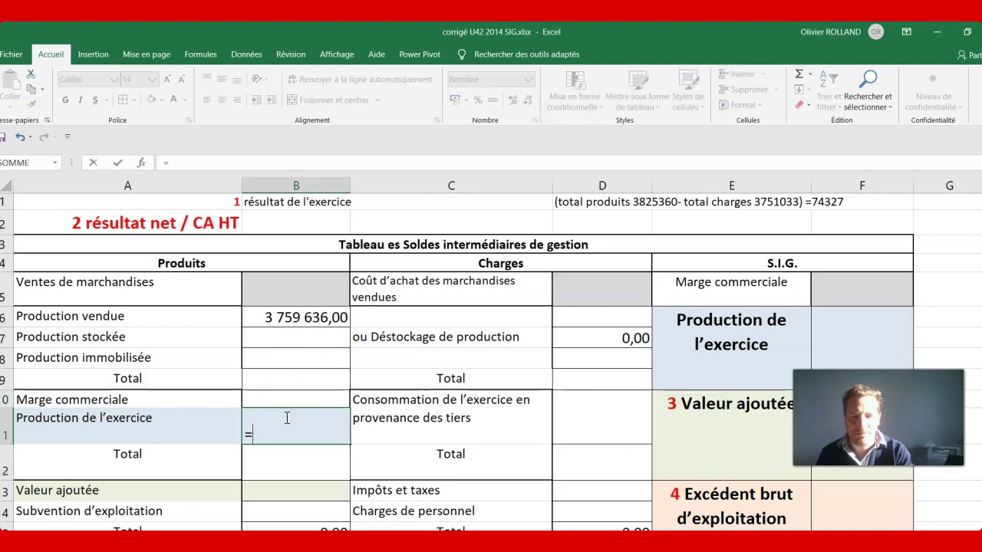
pyautogui.click(851, 321)
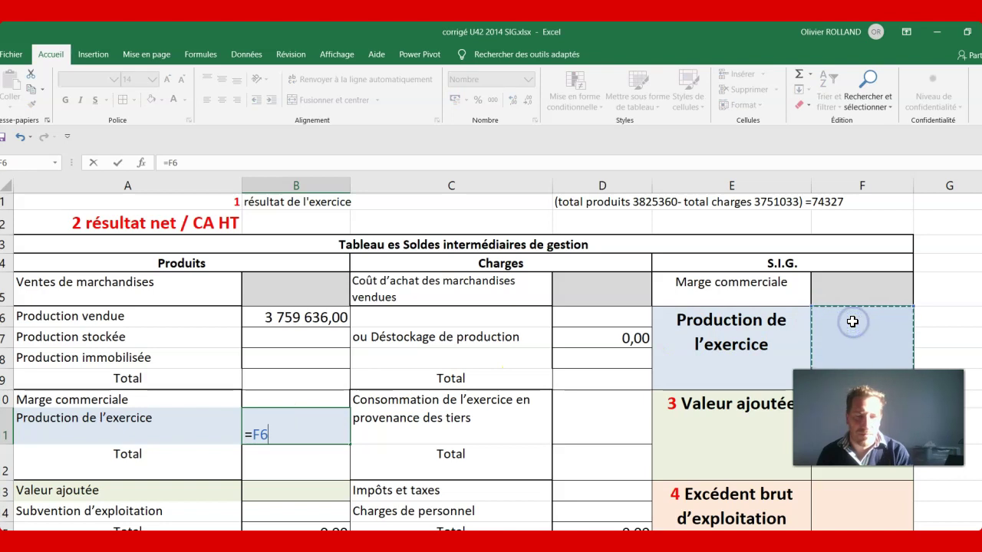
pyautogui.press('Return')
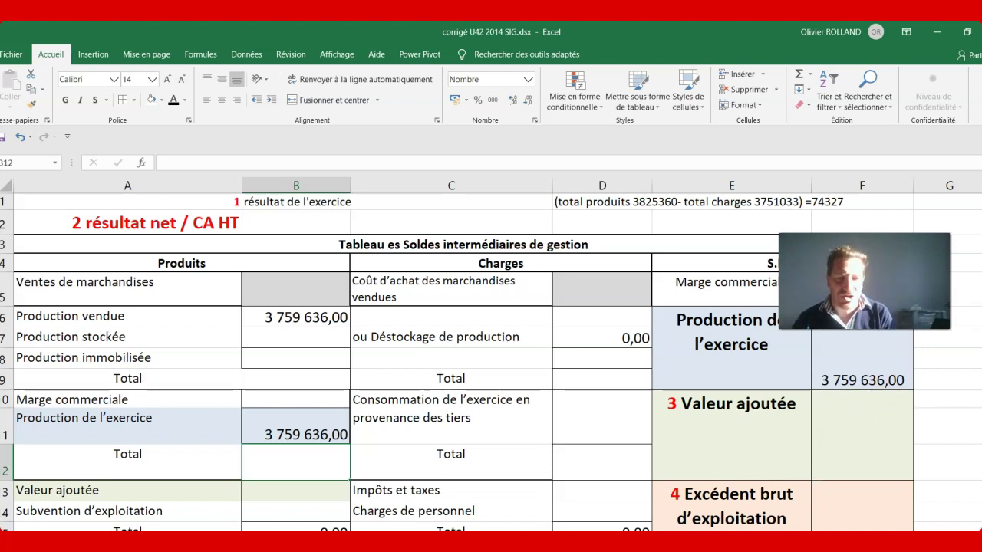
# Step: Look up the raw material purchases in the Word Compte de résultat and enter =899014 in Excel for Consommation de l'exercice en provenance des tiers
pyautogui.click(654, 479)
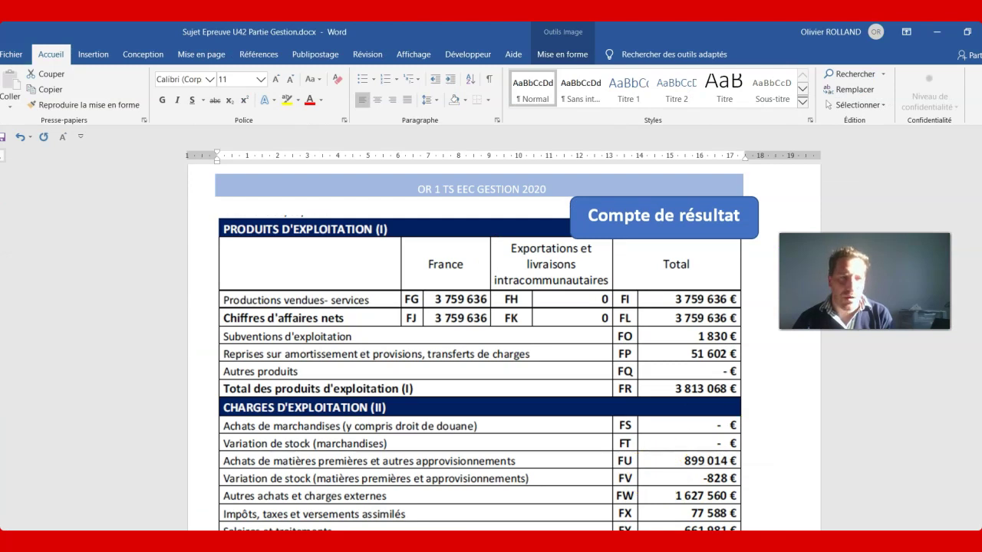
pyautogui.scroll(-1, 479, 349)
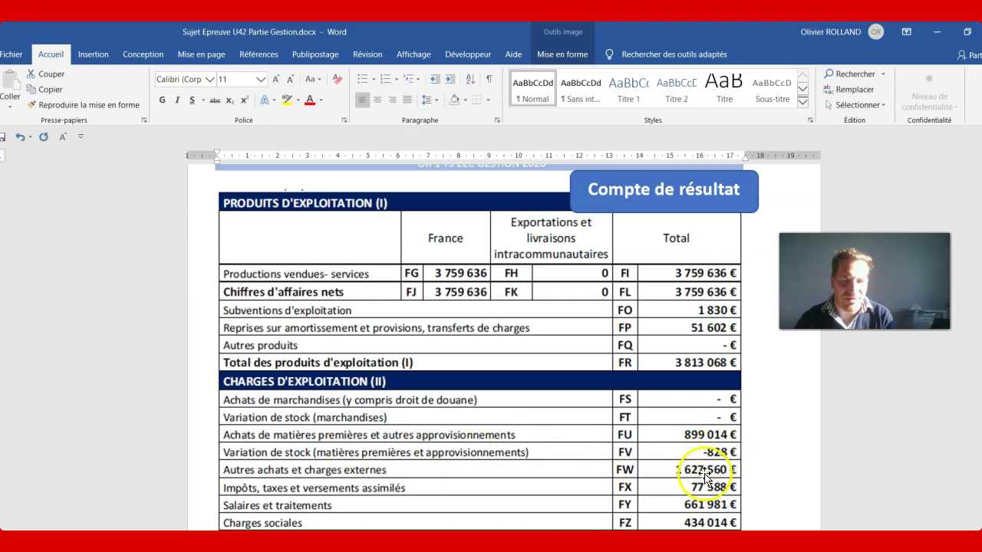
pyautogui.click(652, 499)
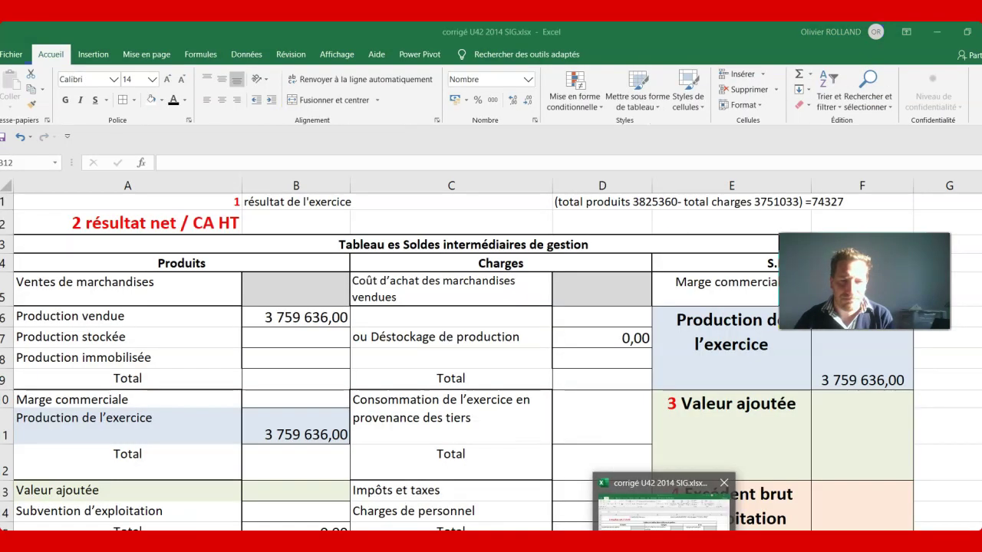
pyautogui.click(608, 428)
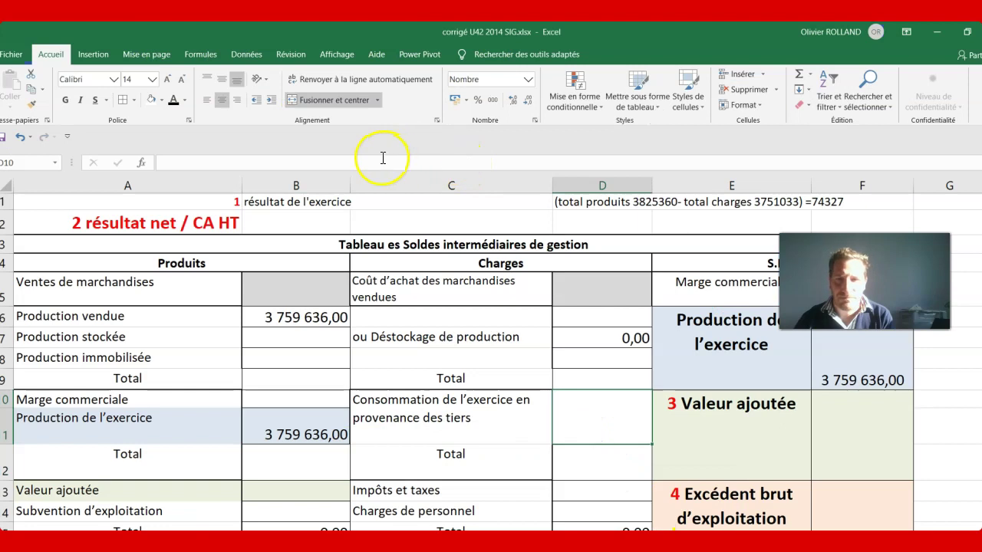
pyautogui.click(382, 158)
pyautogui.write('=8')
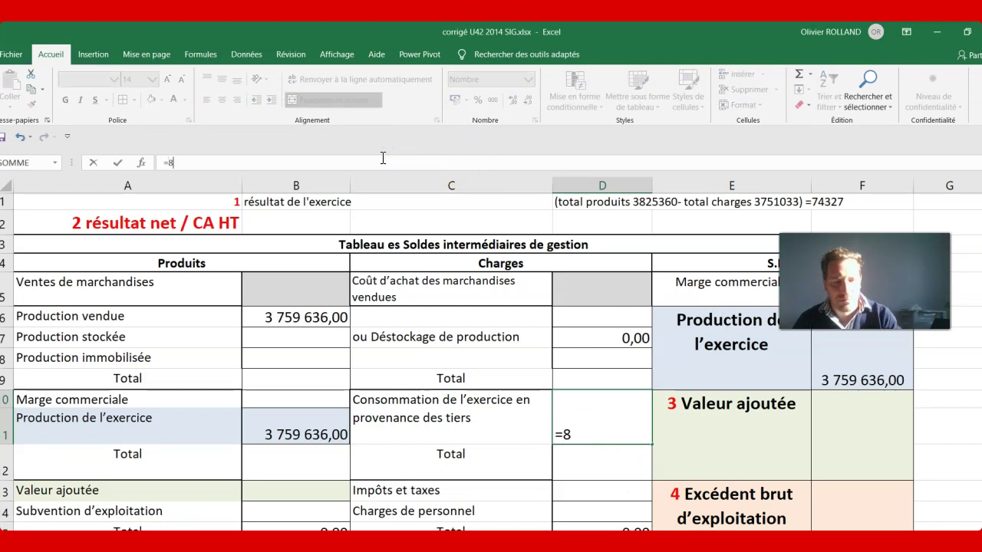
pyautogui.write('9904')
pyautogui.press('BackSpace')
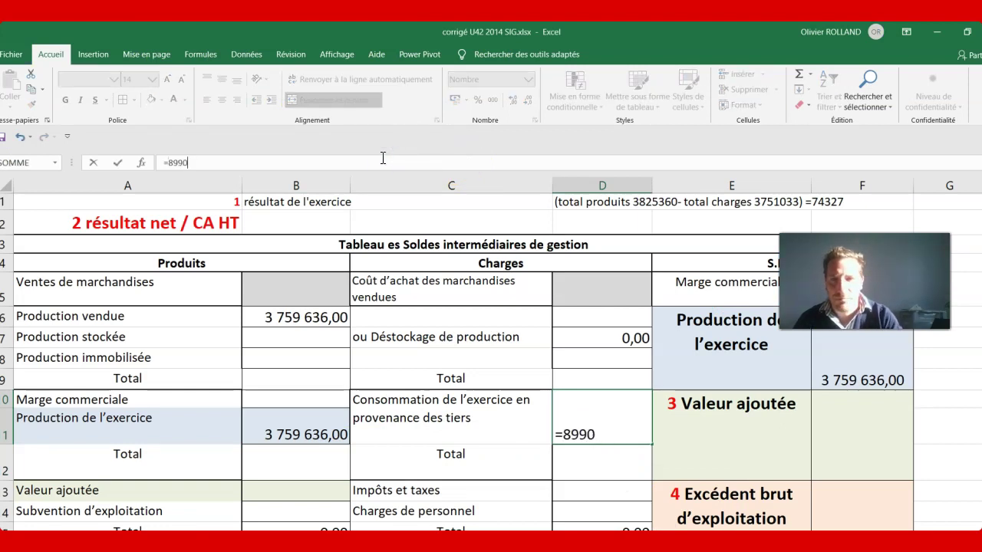
pyautogui.write('14')
pyautogui.press('Return')
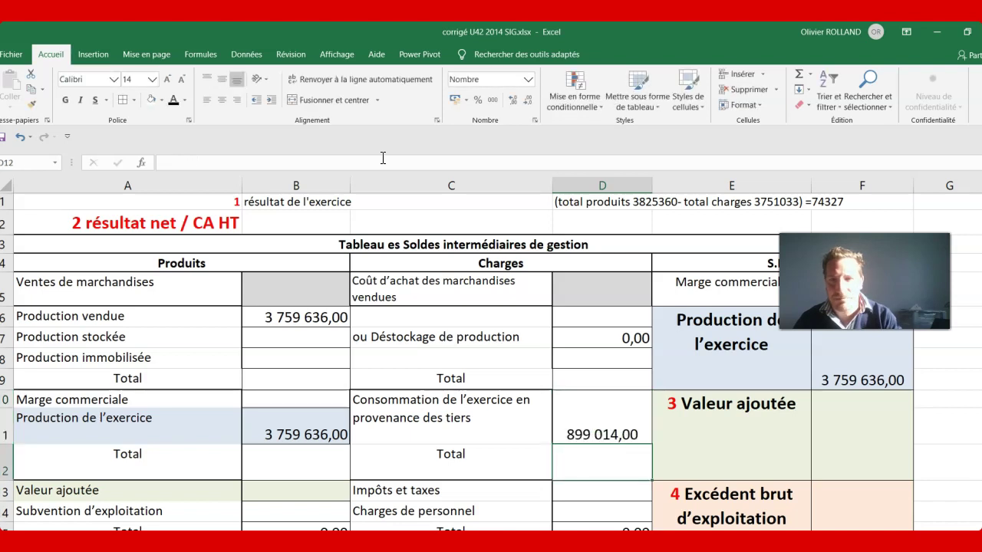
# Step: Check the raw material stock variation in Word and extend the third-party consumption formula in Excel to =899014+(-828)
pyautogui.hotkey('alt', 'Tab')
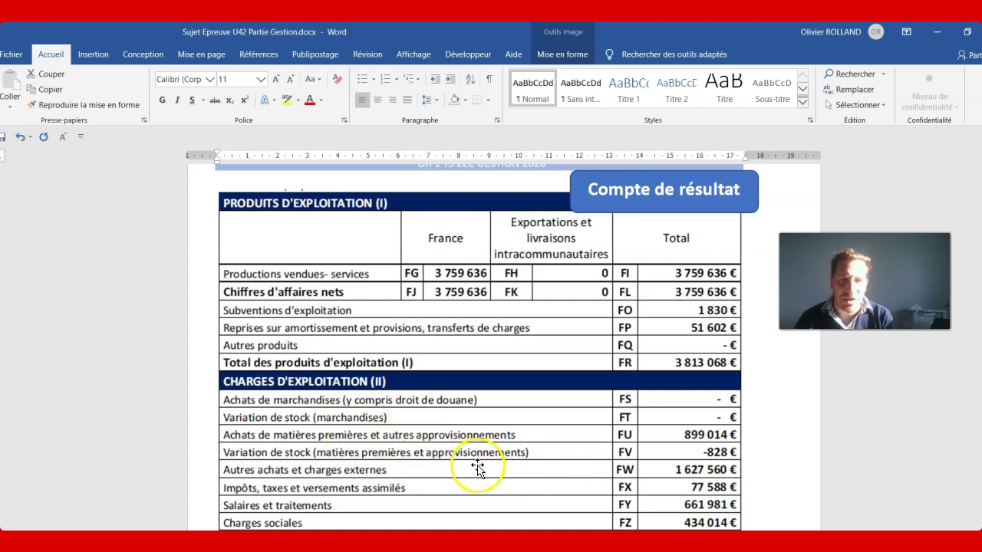
pyautogui.hotkey('alt', 'Tab')
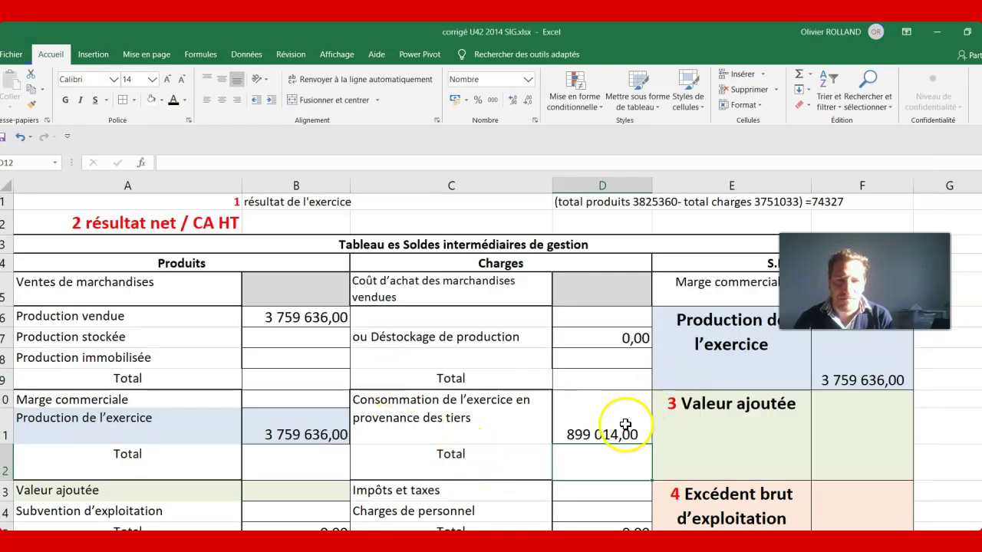
pyautogui.click(624, 431)
pyautogui.click(269, 162)
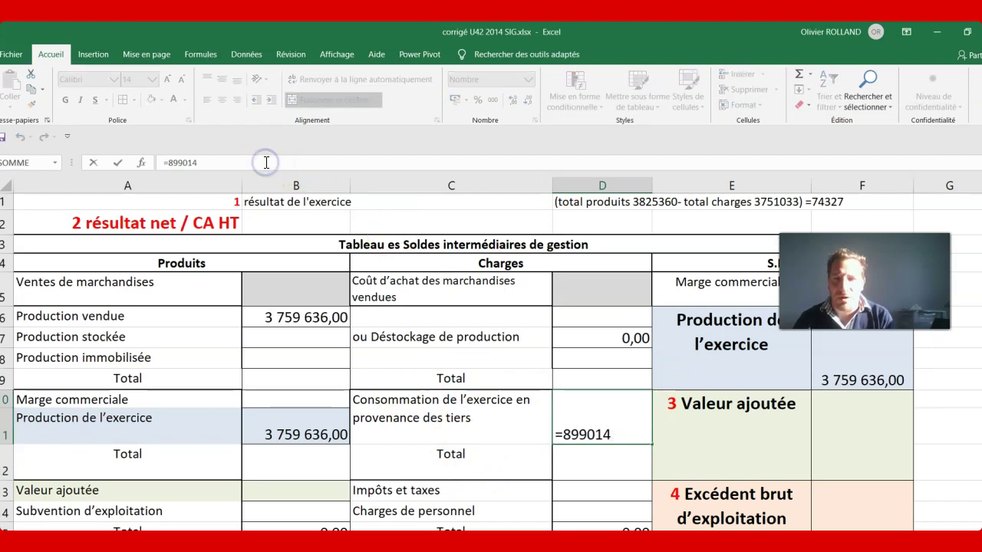
pyautogui.write('+(-')
pyautogui.write('828')
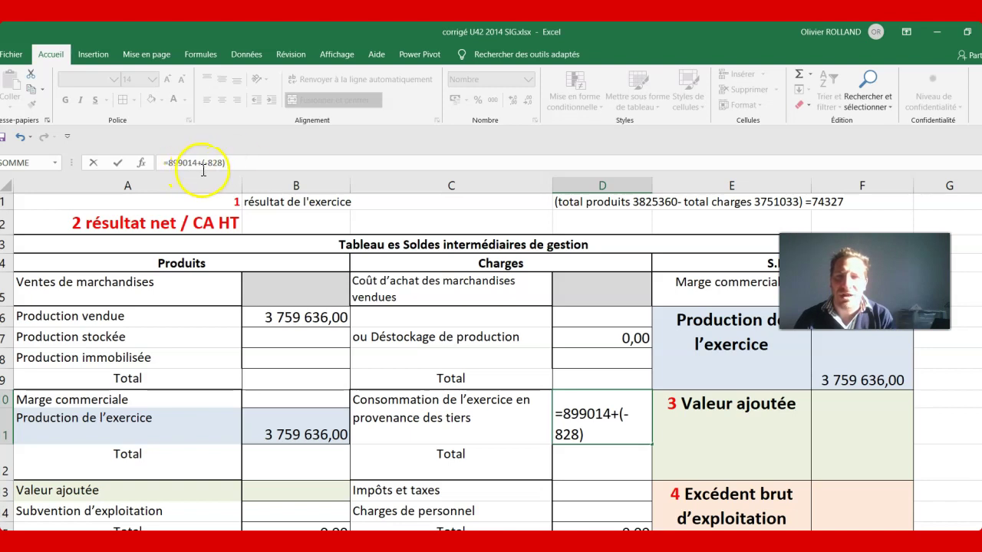
pyautogui.press('Return')
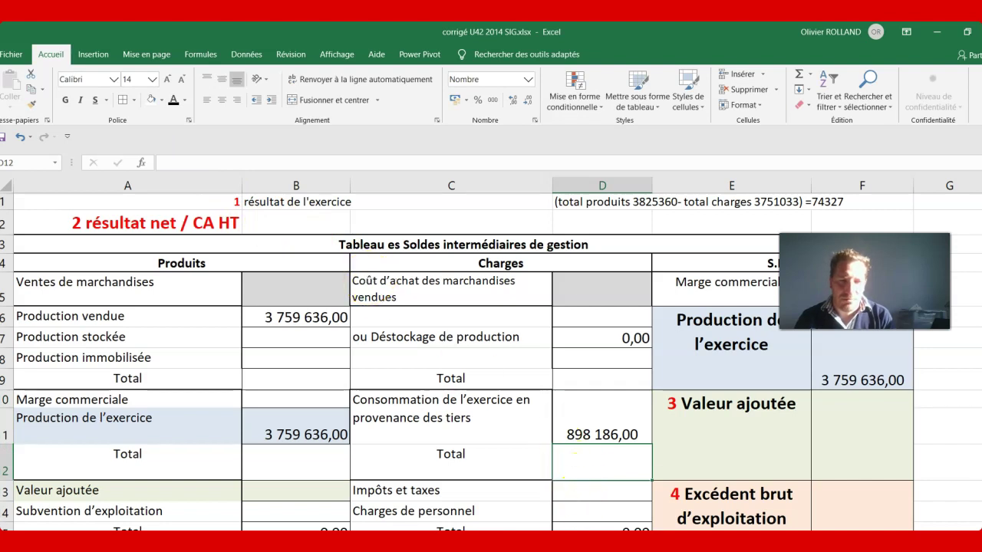
# Step: Consult Autres achats et charges externes in Word and add +1627560 to the third-party consumption formula in Excel
pyautogui.click(687, 488)
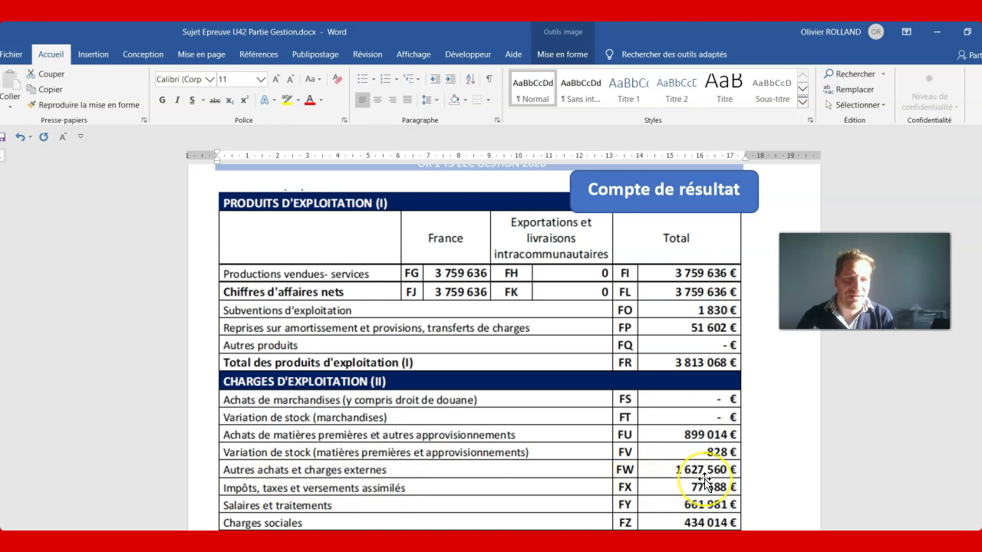
pyautogui.hotkey('alt', 'Tab')
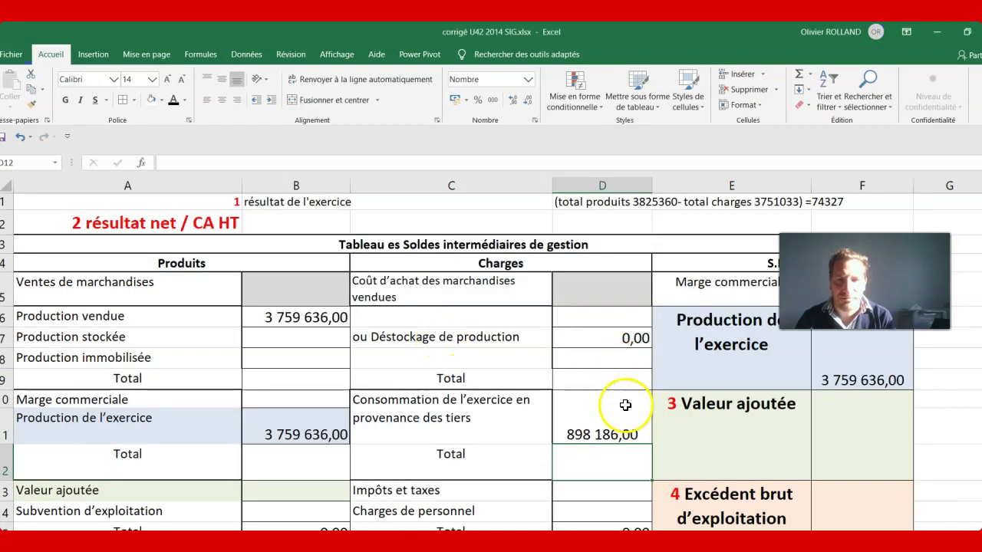
pyautogui.click(335, 161)
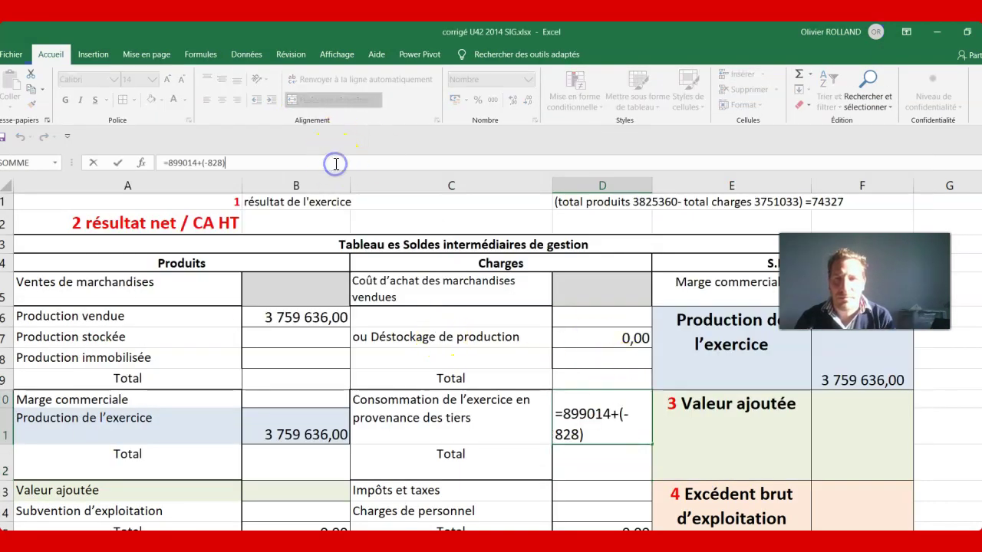
pyautogui.write('+1627')
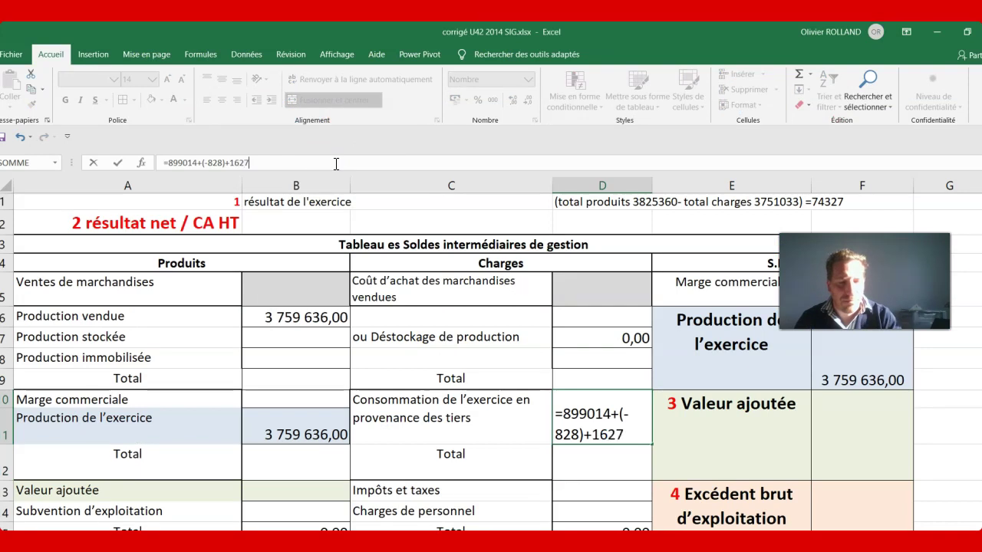
pyautogui.press('Return')
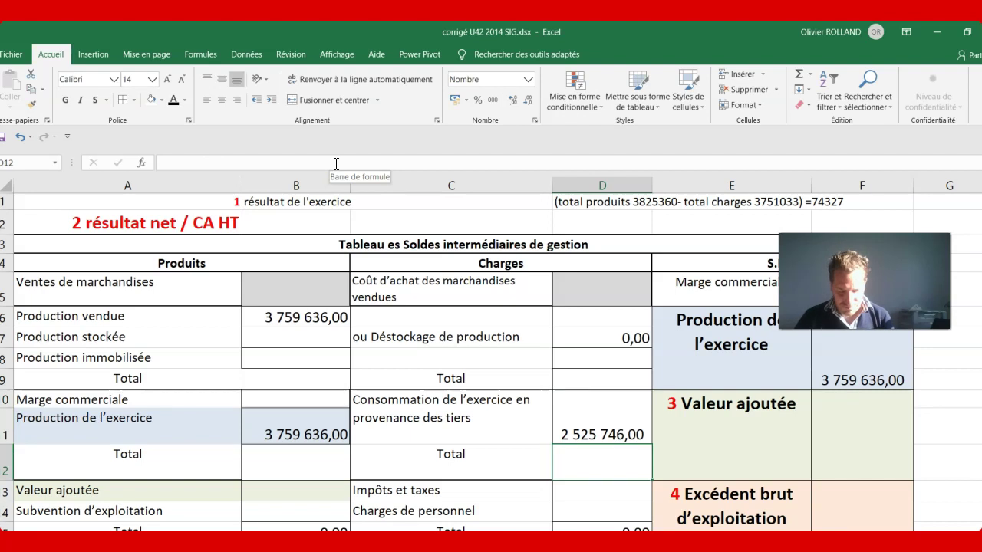
# Step: Calculate the Valeur ajoutée balance in F10 as production minus third-party consumption with the formula =B11-D10
pyautogui.click(827, 415)
pyautogui.write('=')
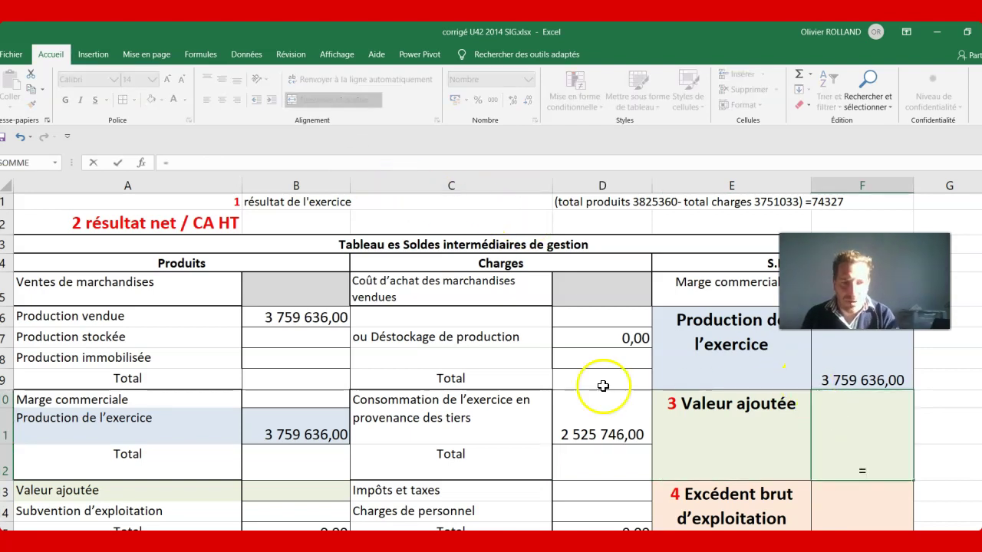
pyautogui.click(281, 429)
pyautogui.write('-')
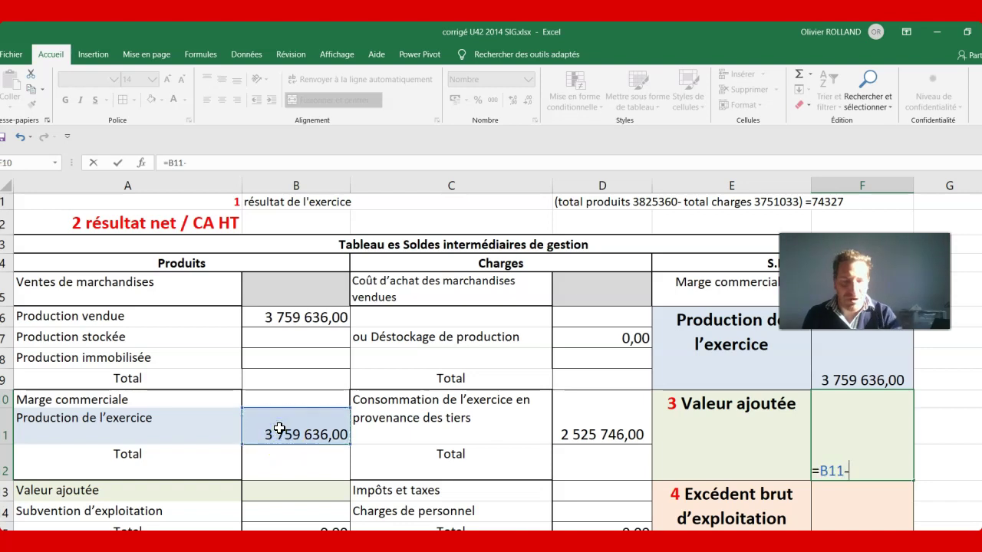
pyautogui.click(584, 420)
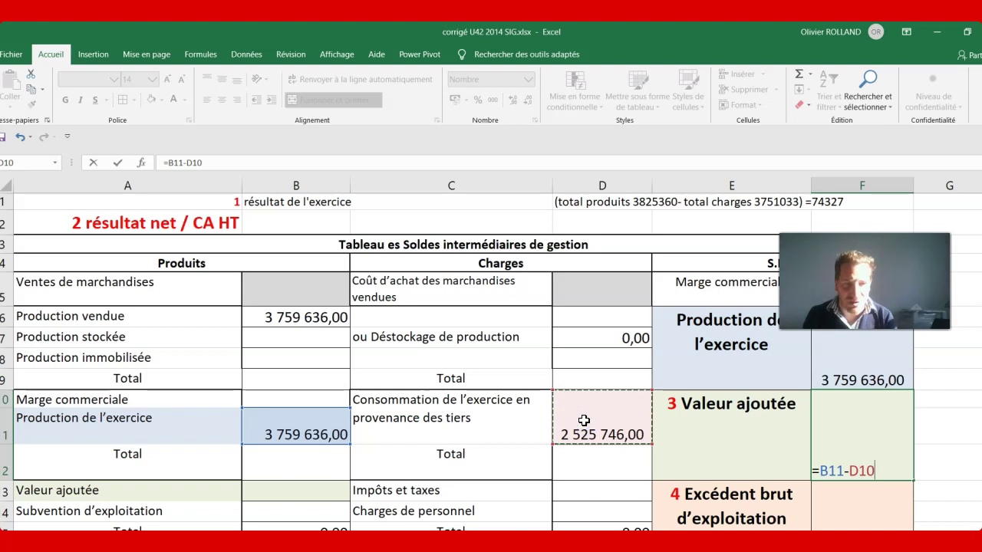
pyautogui.press('Return')
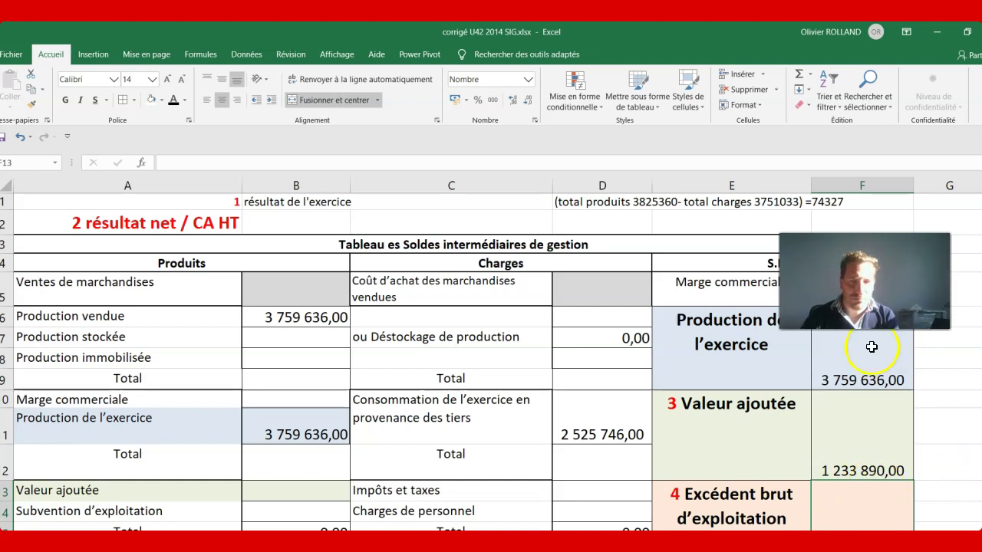
# Step: Carry the value added into the Produits column (B13) by referencing the Valeur ajoutée balance in F10
pyautogui.click(311, 491)
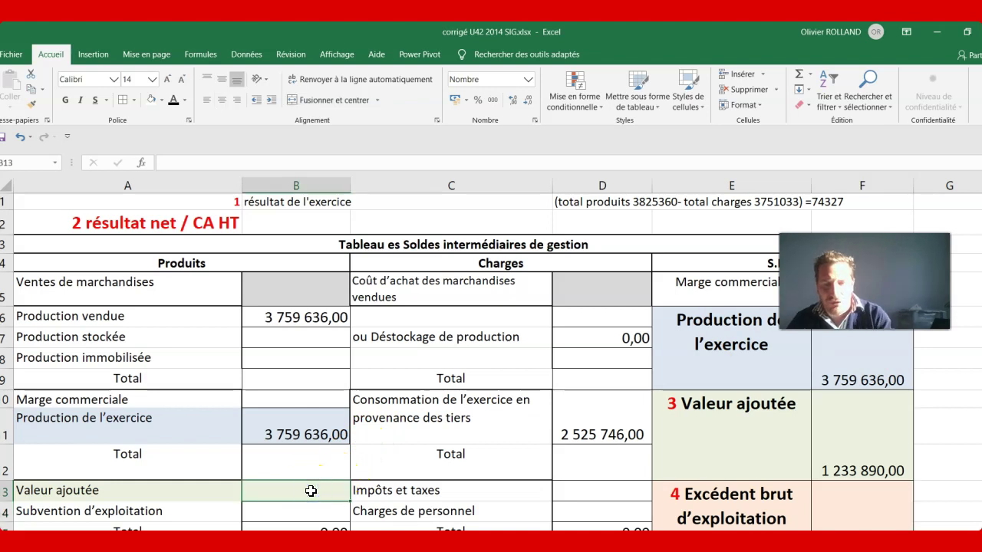
pyautogui.write('=')
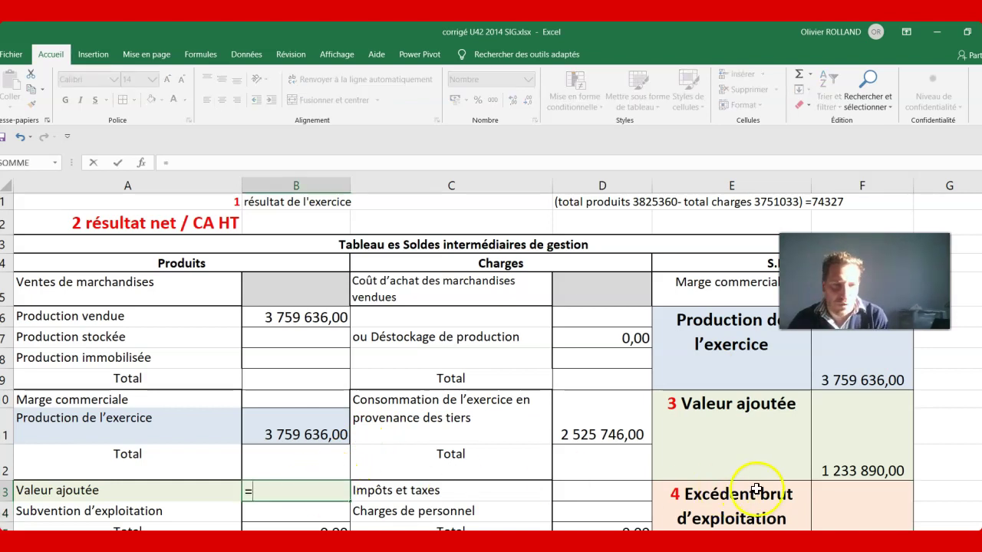
pyautogui.click(838, 473)
pyautogui.press('Return')
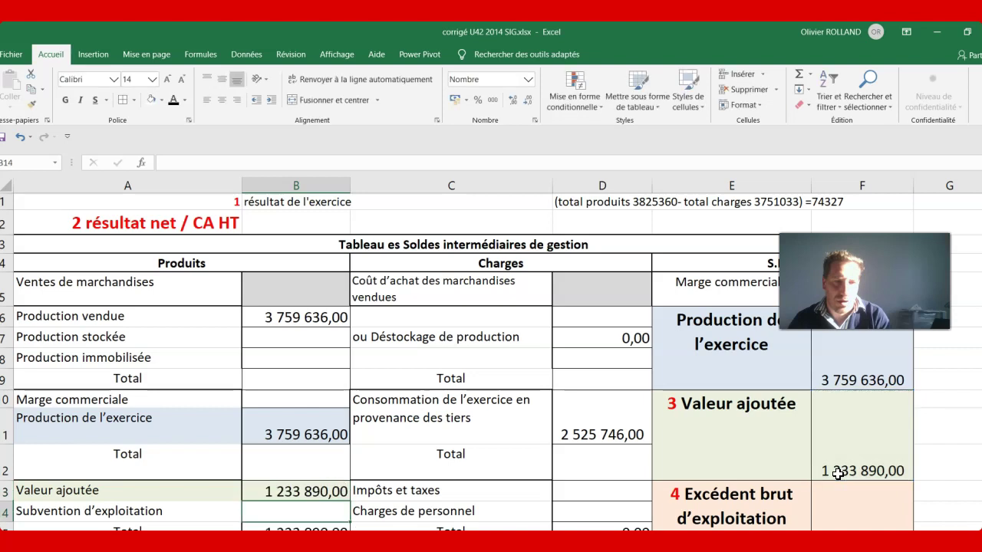
# Step: Enter the Salaires et traitements amount from the Word income statement as =661981 for Charges de personnel (D14) in Excel
pyautogui.scroll(-2, 491, 360)
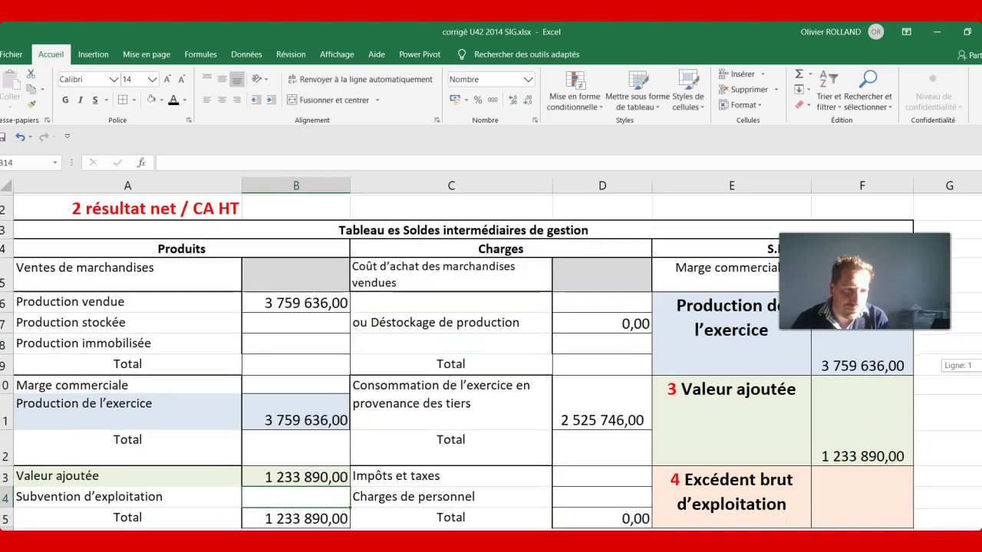
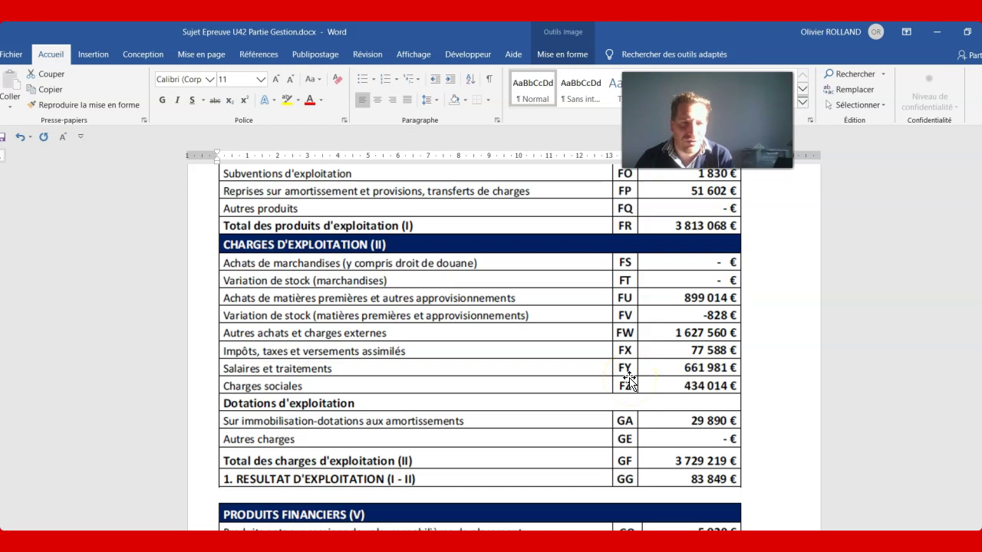
pyautogui.hotkey('alt', 'Tab')
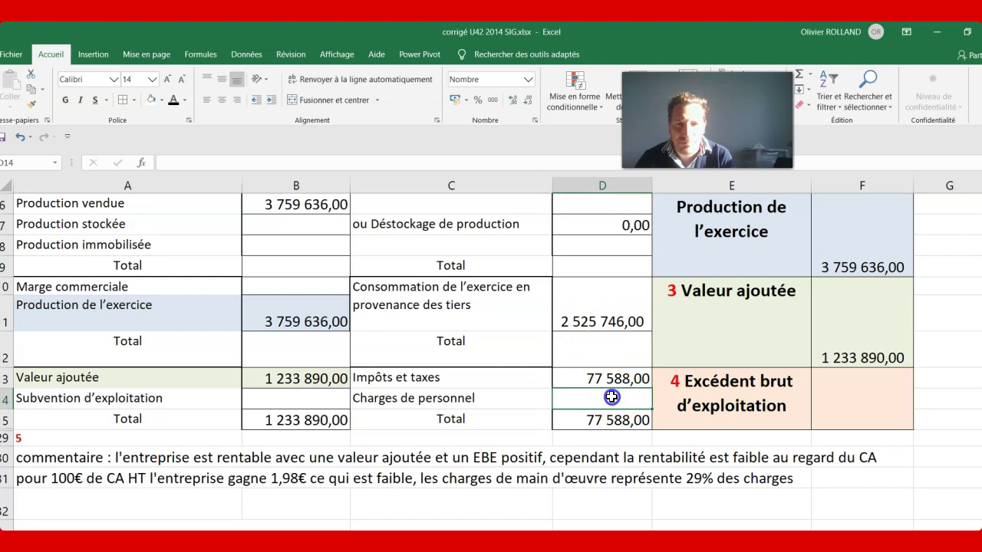
pyautogui.write('=6618')
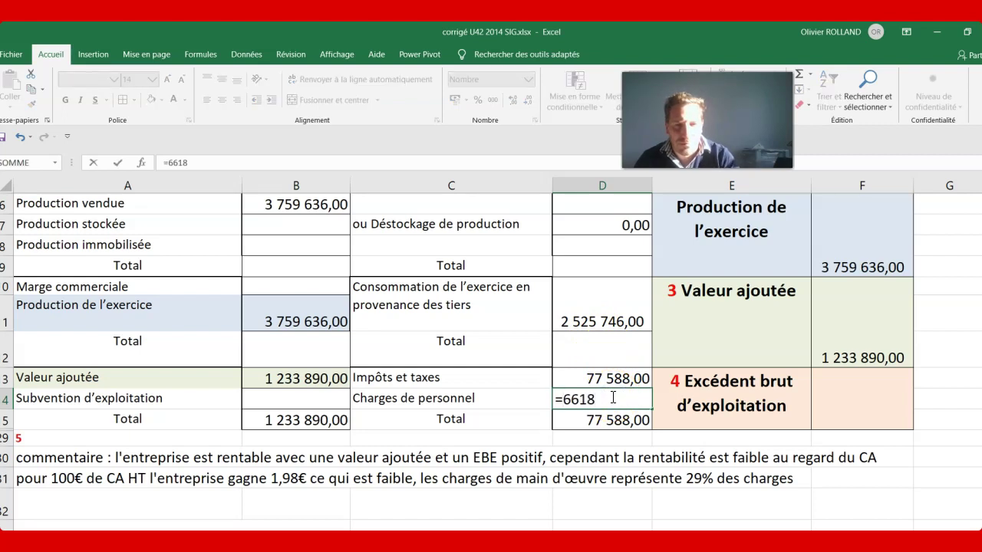
pyautogui.hotkey('alt', 'Tab')
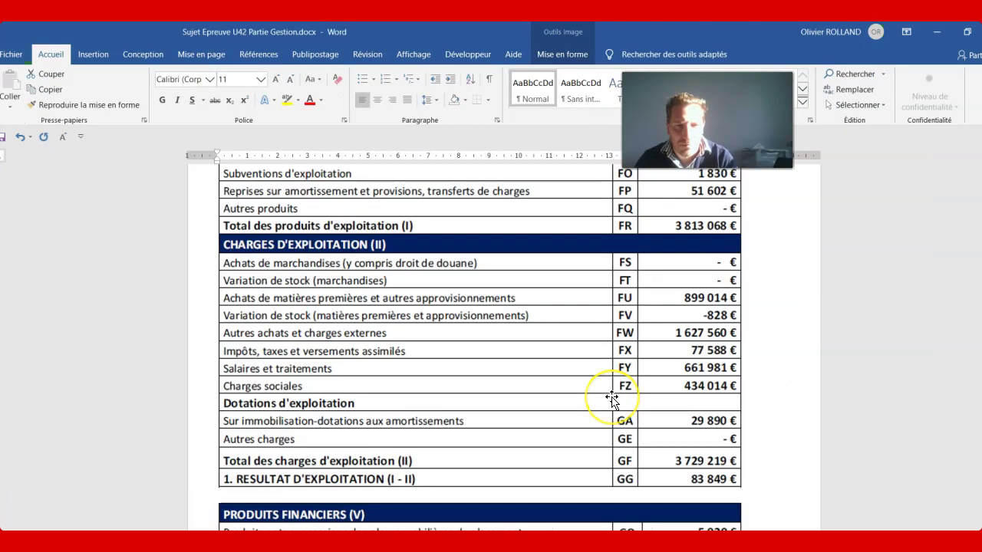
pyautogui.hotkey('alt', 'Tab')
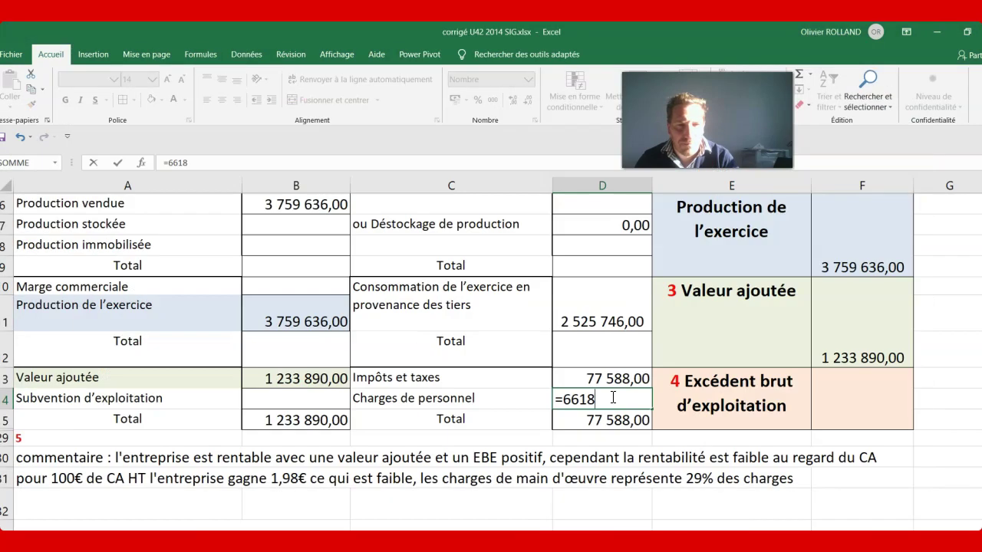
pyautogui.press('BackSpace')
pyautogui.write('981')
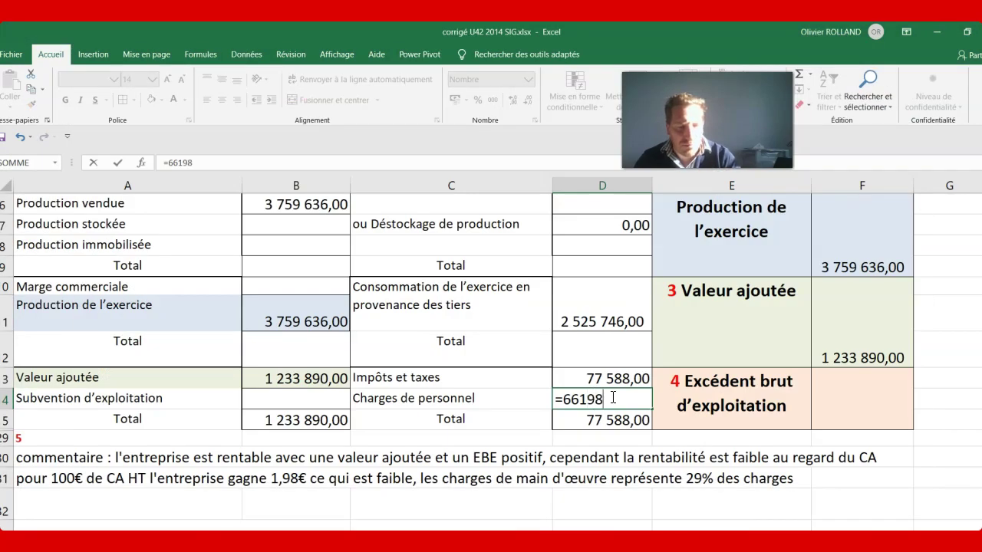
pyautogui.press('Return')
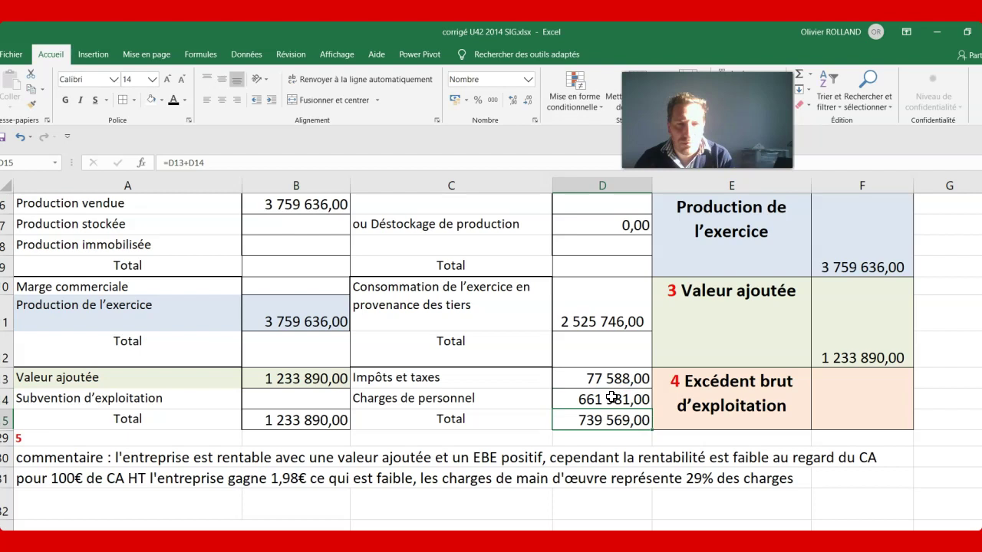
# Step: Look up Charges sociales in Word and extend the Charges de personnel formula in Excel to =661981+434014
pyautogui.hotkey('alt', 'Tab')
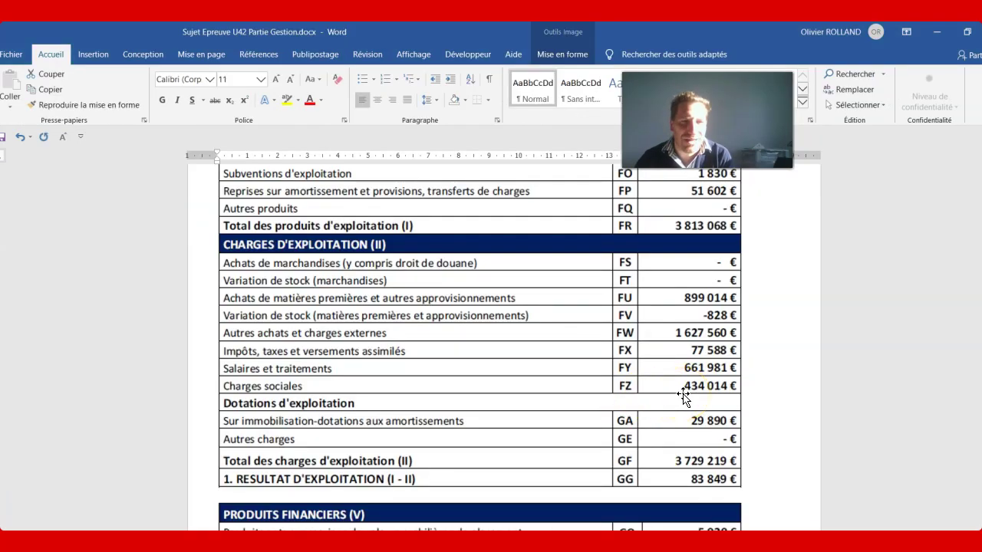
pyautogui.hotkey('alt', 'Tab')
pyautogui.click(633, 397)
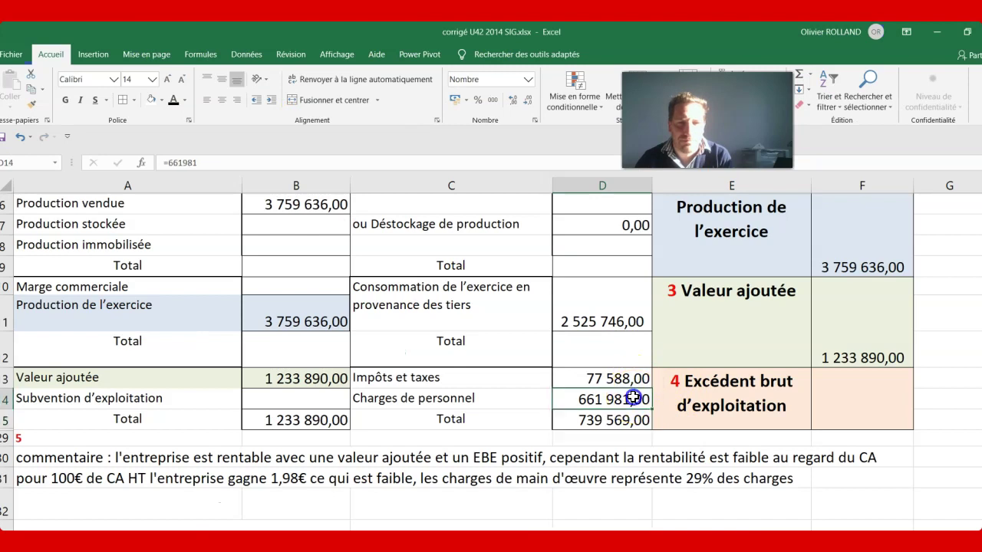
pyautogui.click(336, 162)
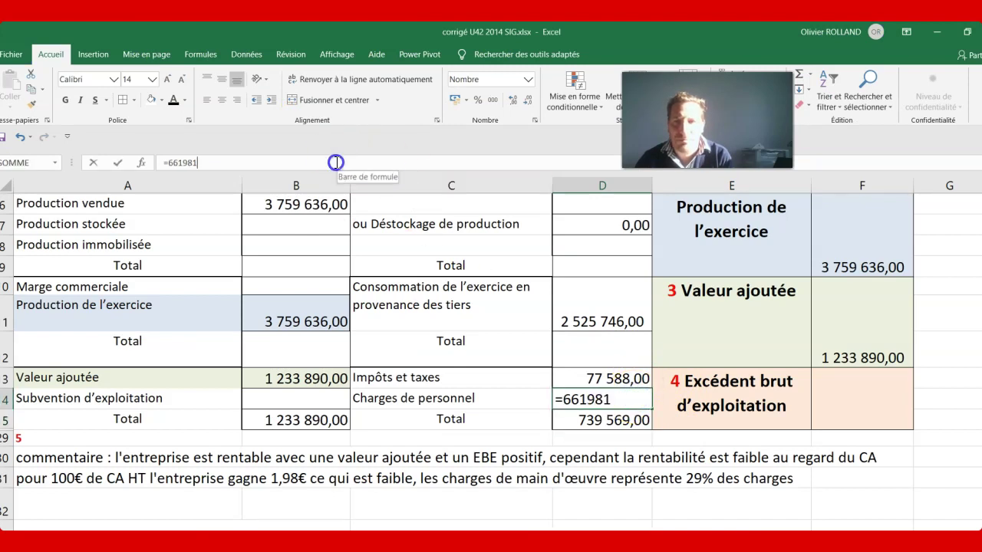
pyautogui.write('+4340')
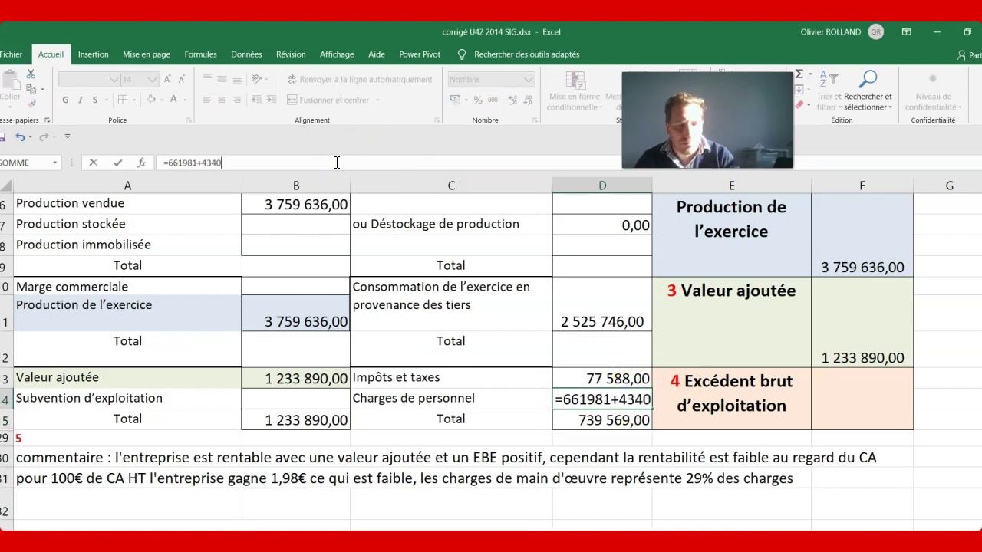
pyautogui.write('14')
pyautogui.press('Return')
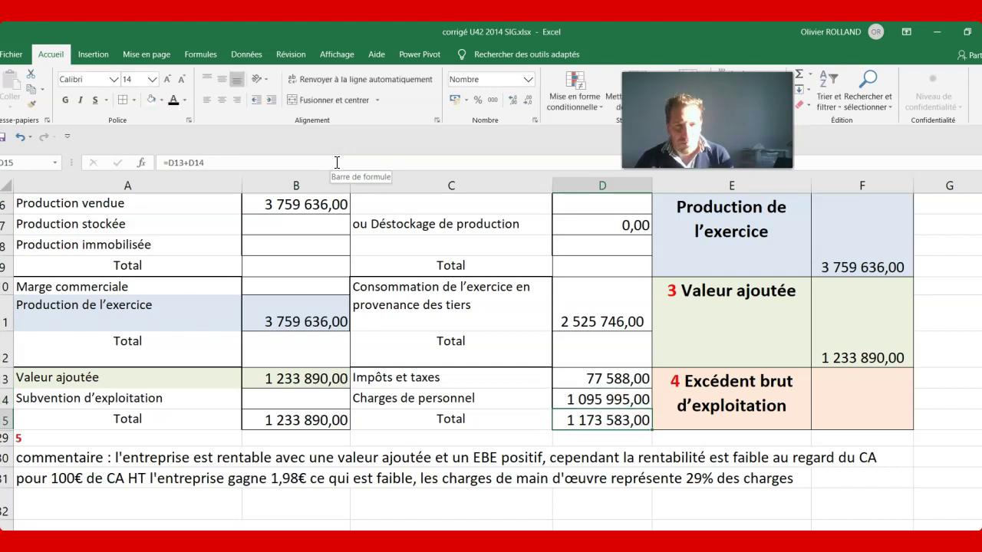
# Step: Calculate the Excédent brut d'exploitation in F13 as total products minus total charges with =B15-D15
pyautogui.click(847, 392)
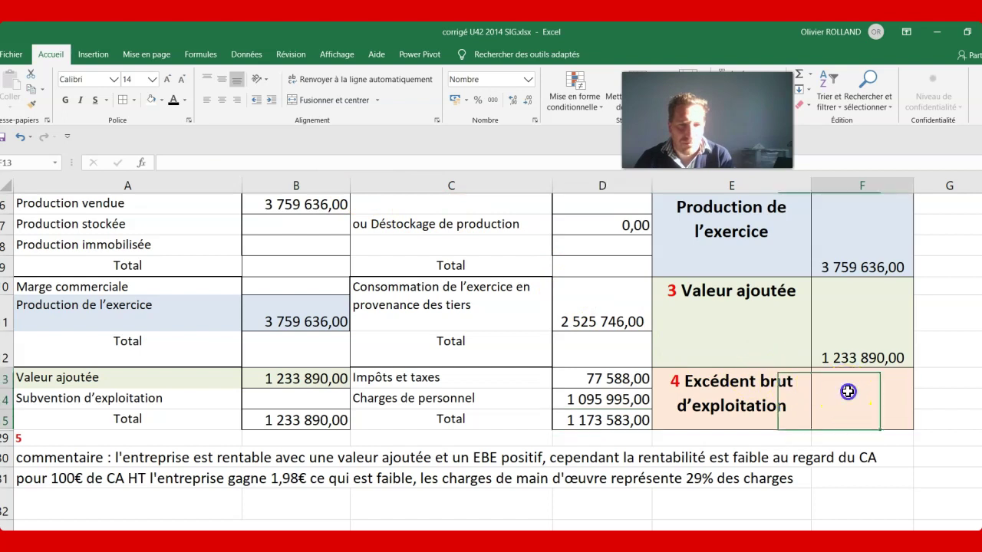
pyautogui.write('=')
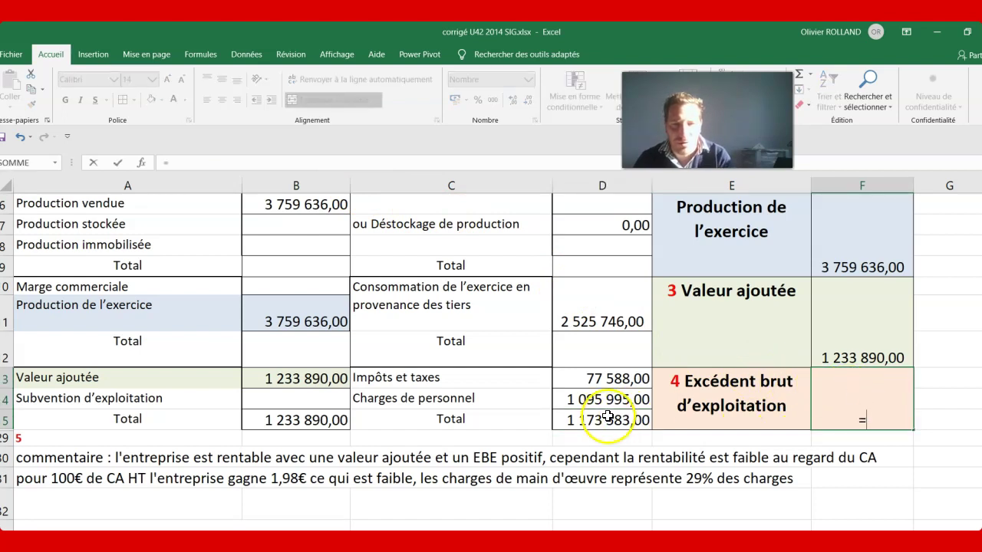
pyautogui.click(328, 418)
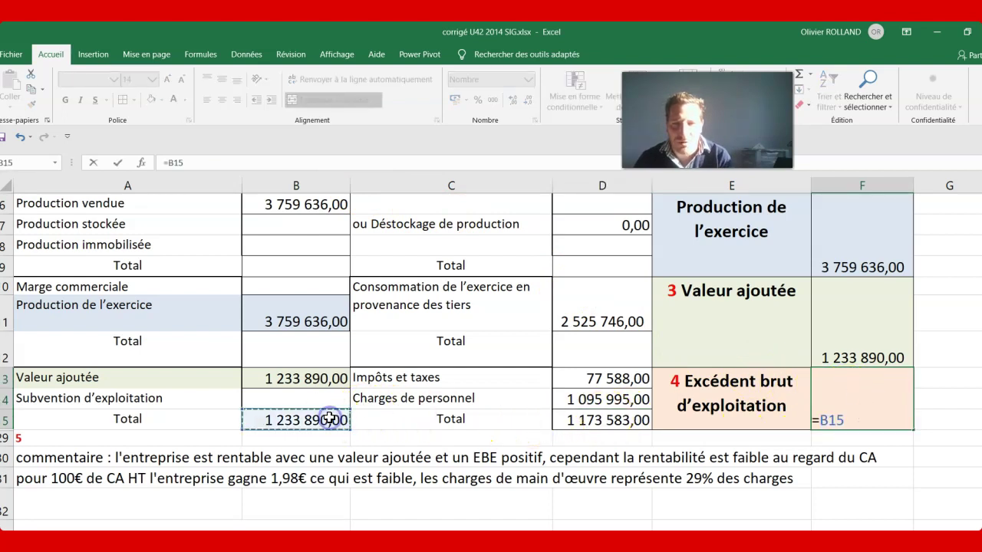
pyautogui.write('-')
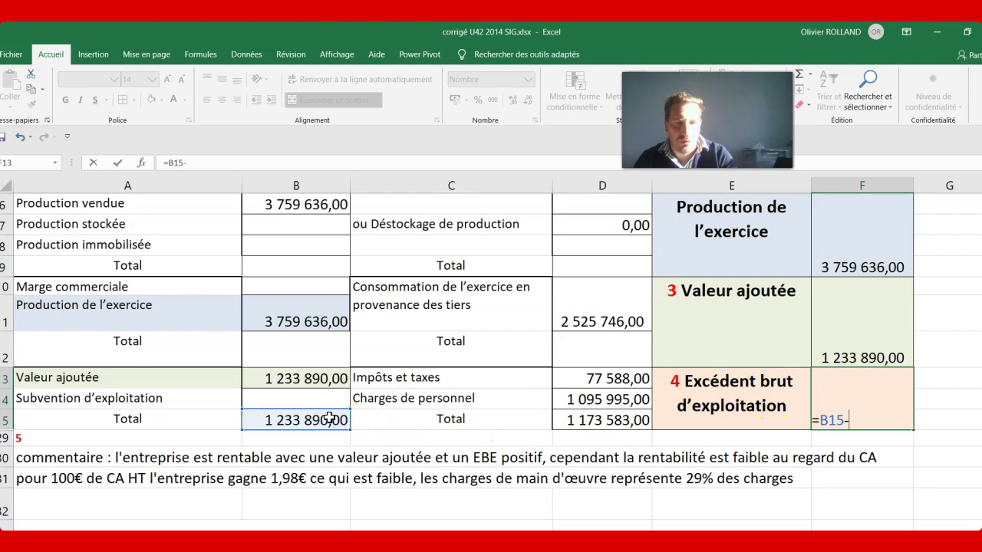
pyautogui.click(590, 424)
pyautogui.press('Return')
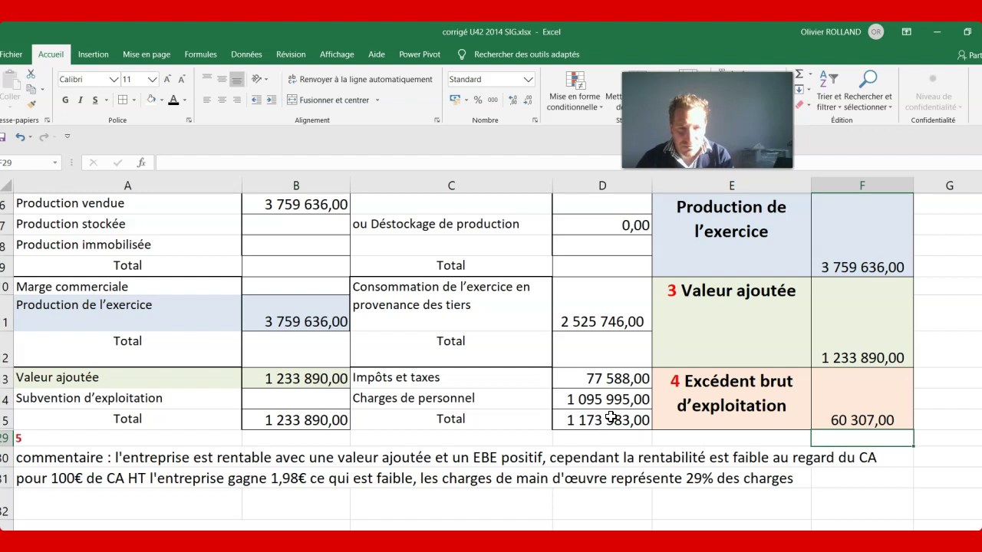
# Step: Re-enter the charges Total in D15 as the sum of taxes and personnel charges with =D13+D14
pyautogui.click(611, 417)
pyautogui.write('=')
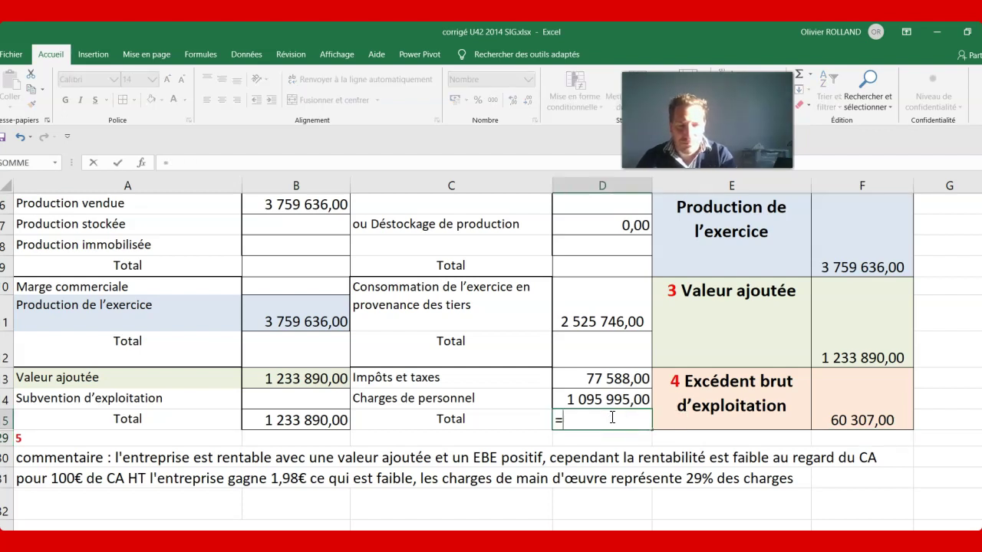
pyautogui.click(603, 377)
pyautogui.write('+')
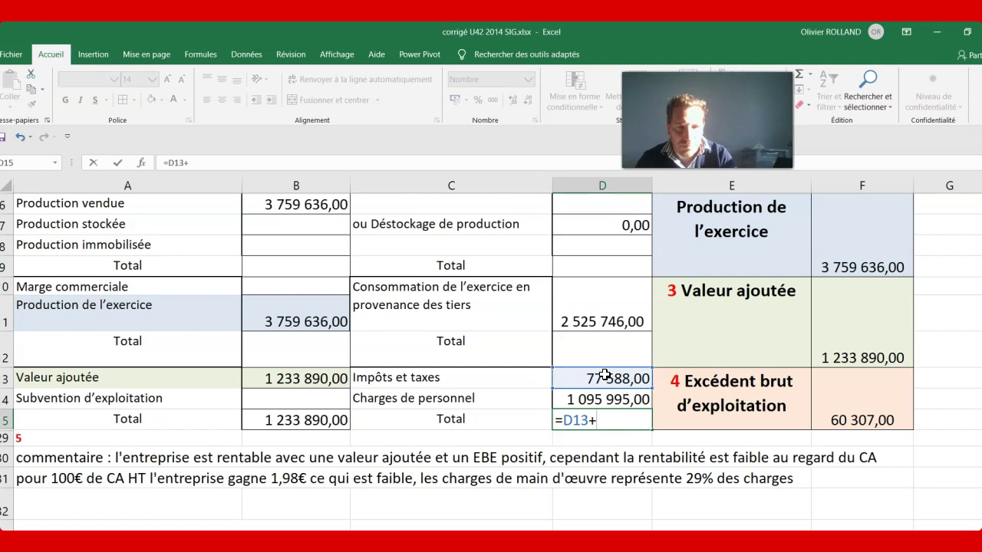
pyautogui.click(606, 399)
pyautogui.press('Return')
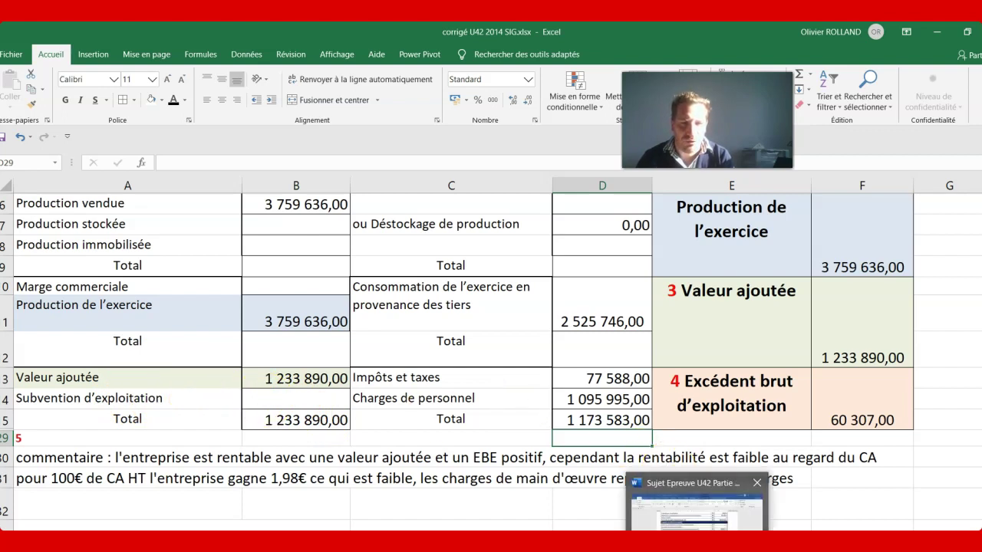
# Step: Look up Subventions d'exploitation in Word, enter 1830 for it in Excel (B14), and check the Excédent brut d'exploitation formula
pyautogui.click(698, 541)
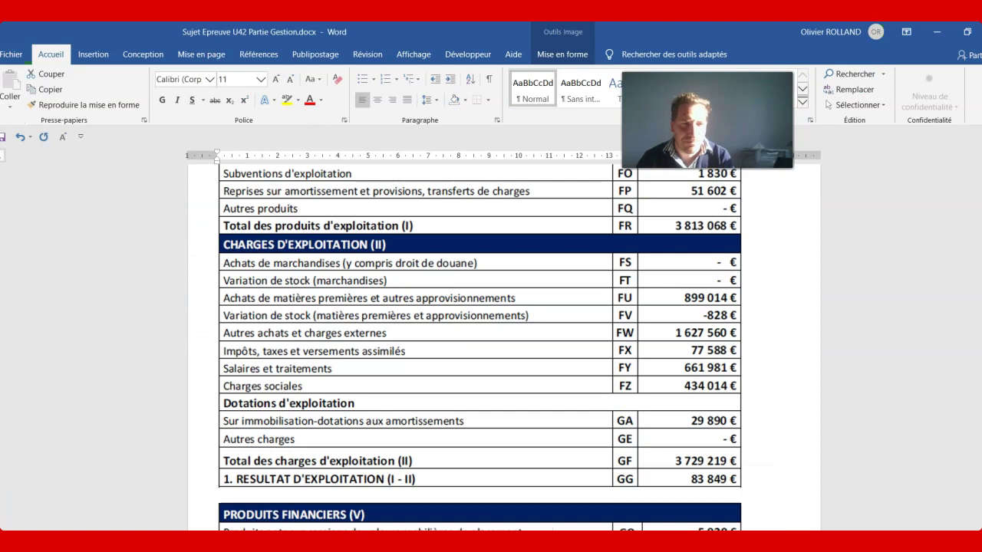
pyautogui.scroll(5, 480, 345)
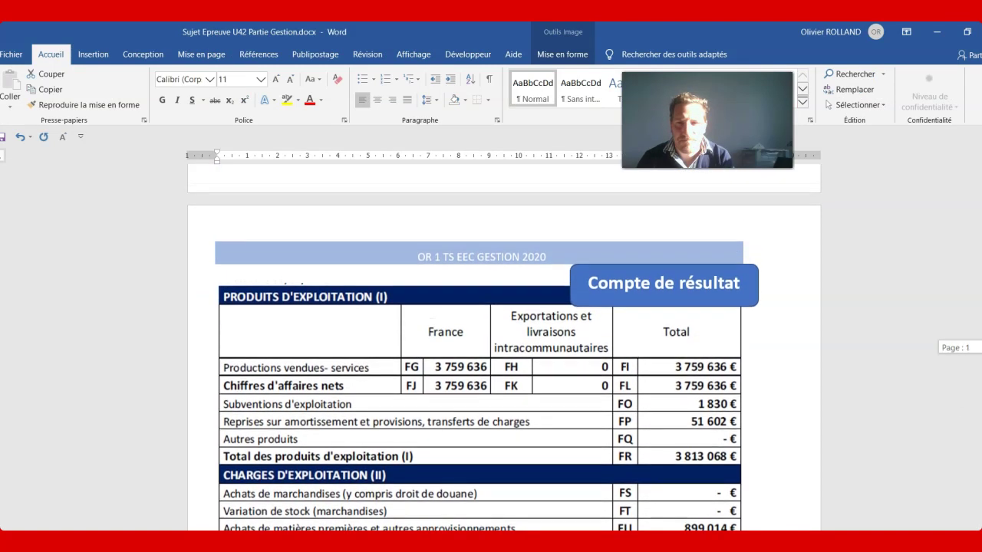
pyautogui.scroll(-1, 505, 358)
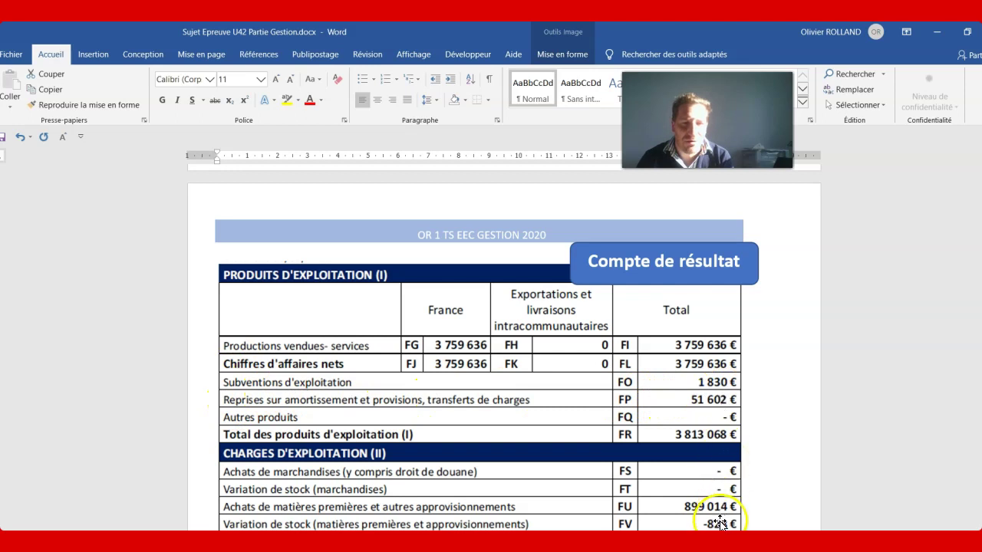
pyautogui.click(664, 542)
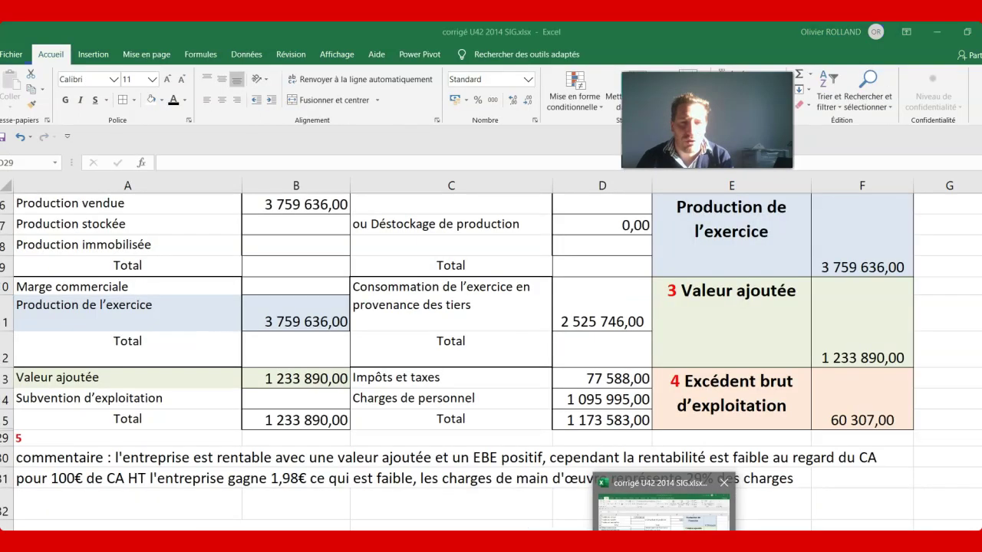
pyautogui.click(299, 406)
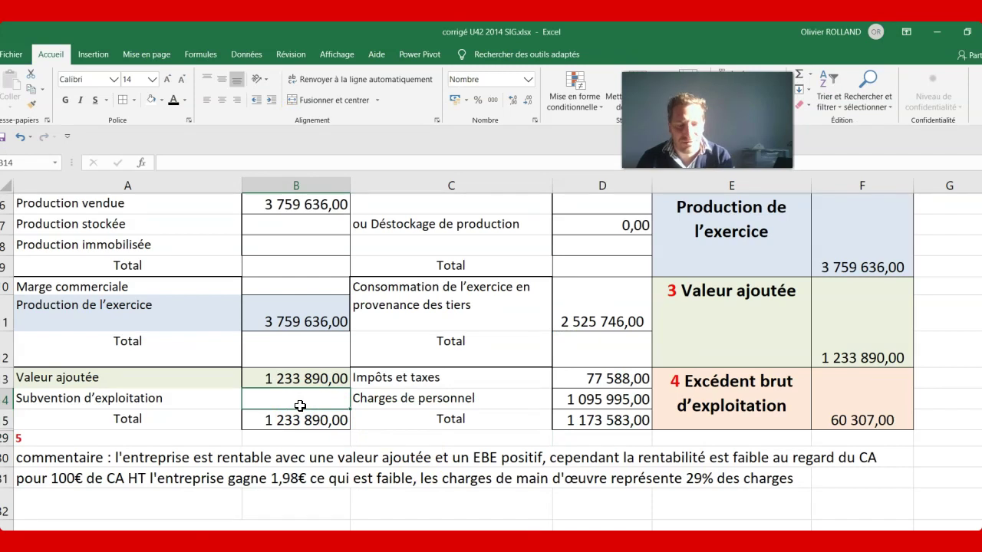
pyautogui.write('1830')
pyautogui.press('Return')
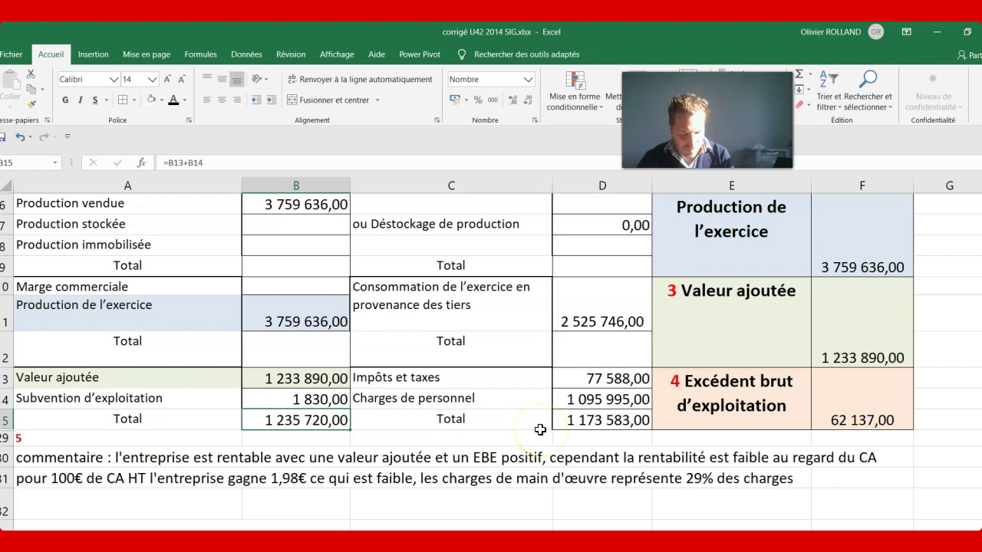
pyautogui.click(847, 404)
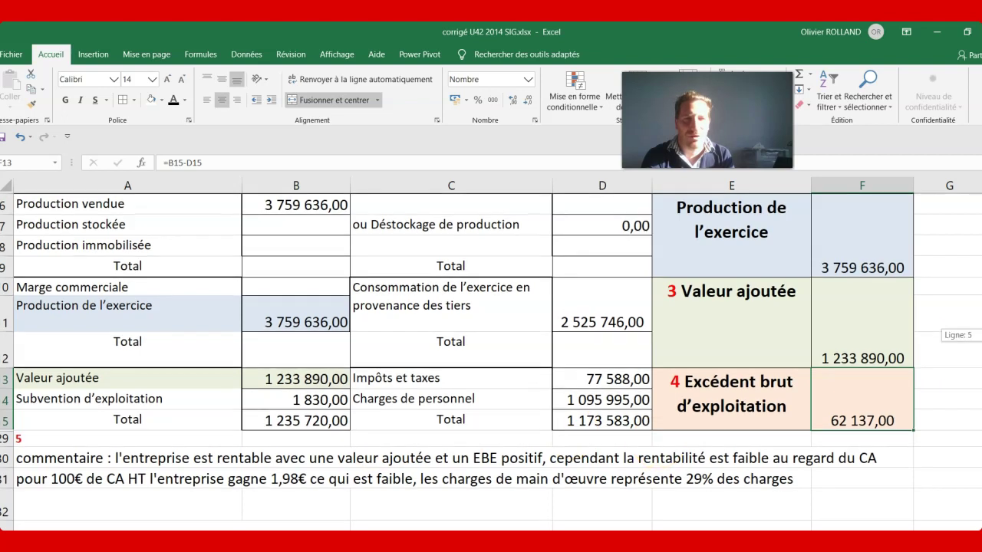
# Step: Review the results comment in Excel, question 6 in the slides, and the Part de FG percentages in the Word document
pyautogui.scroll(-2, 887, 355)
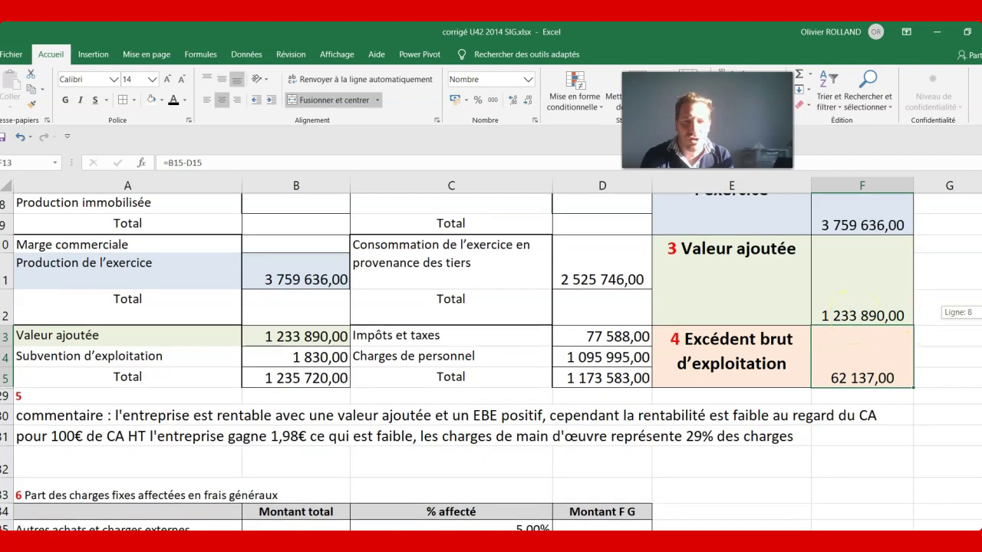
pyautogui.scroll(-1, 491, 360)
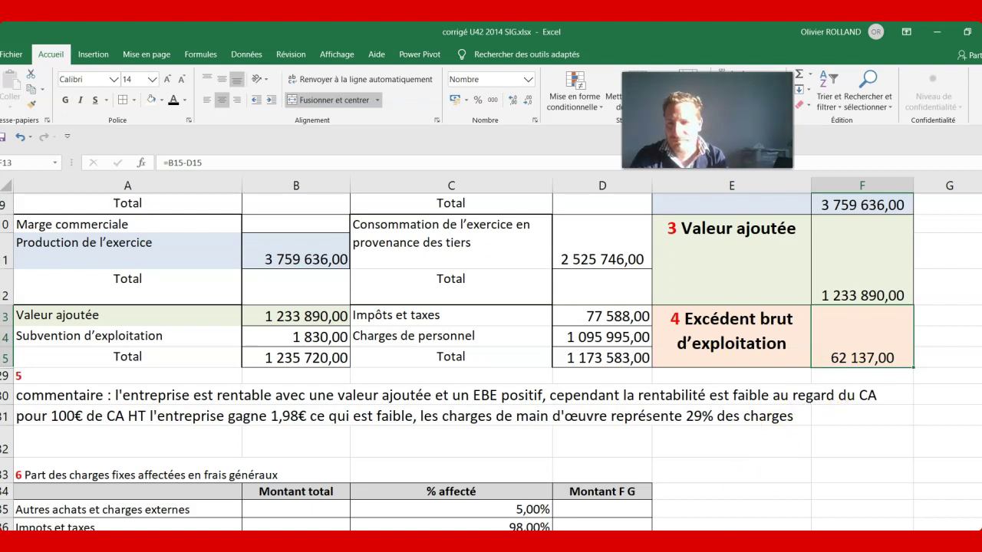
pyautogui.hotkey('alt', 'Tab')
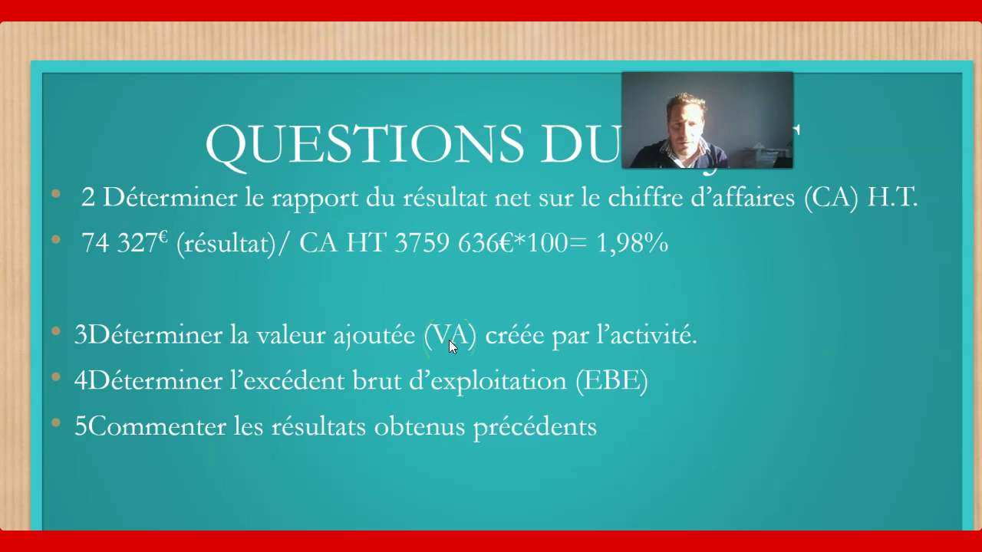
pyautogui.press('Right')
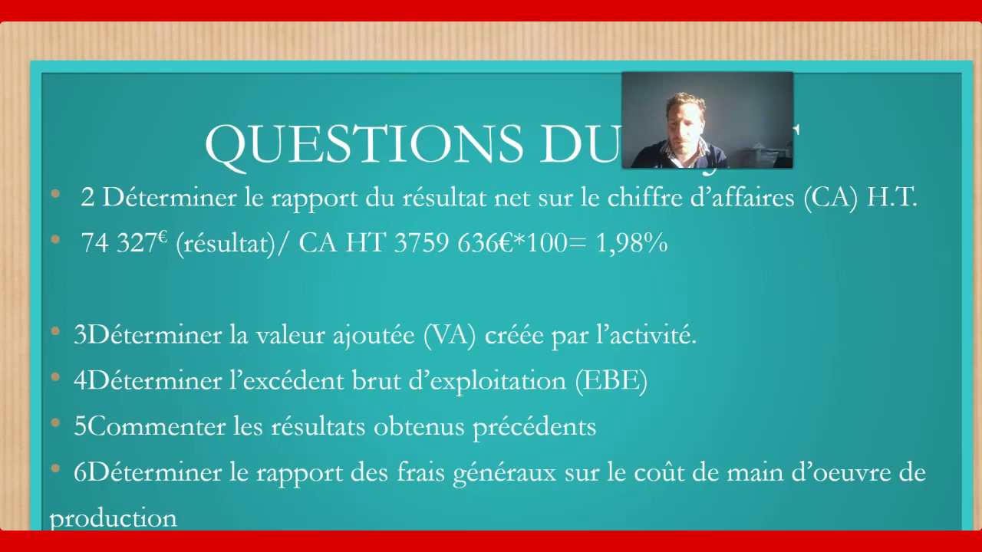
pyautogui.hotkey('alt', 'Tab')
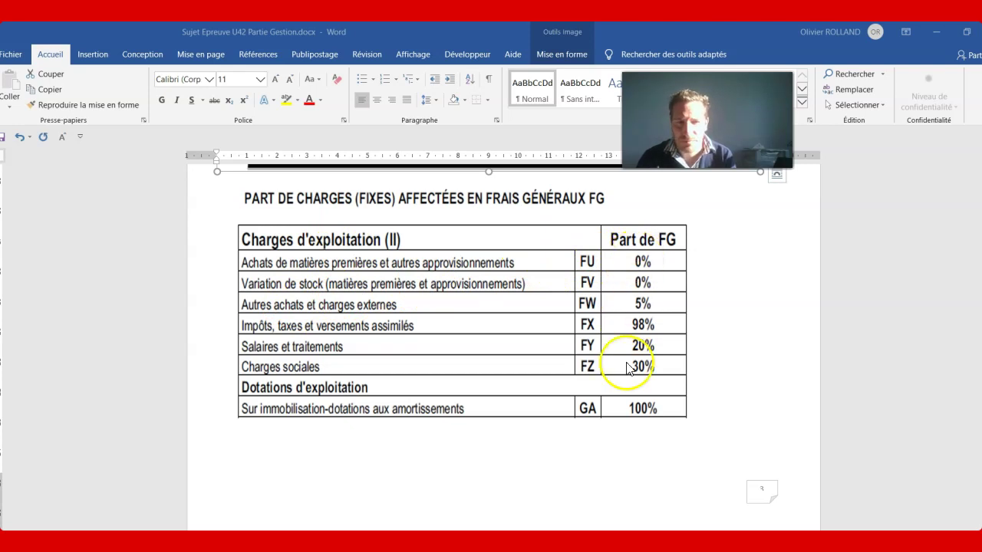
pyautogui.click(665, 514)
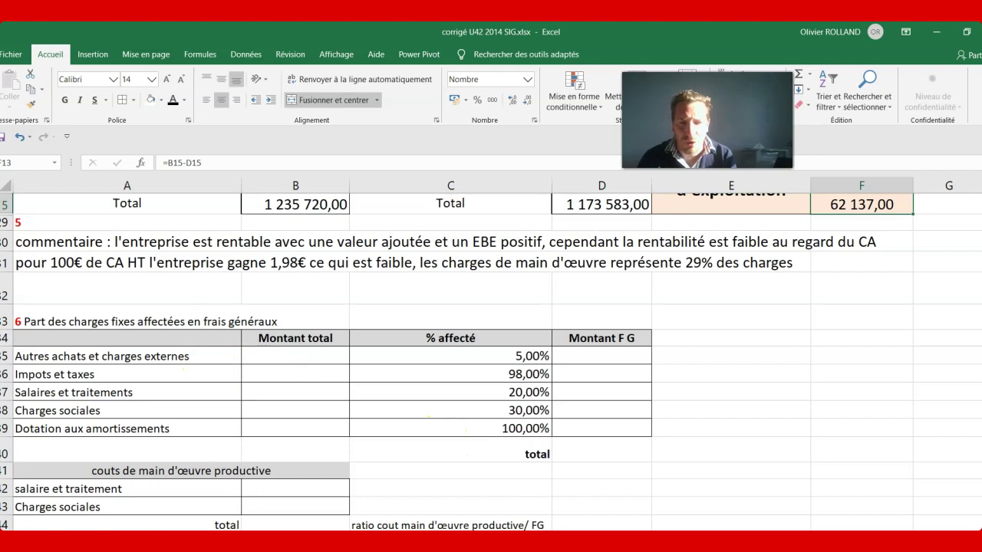
# Step: Look up Autres achats et charges externes in the Word income statement and enter 1627560 as its Montant total in Excel (B35)
pyautogui.click(702, 510)
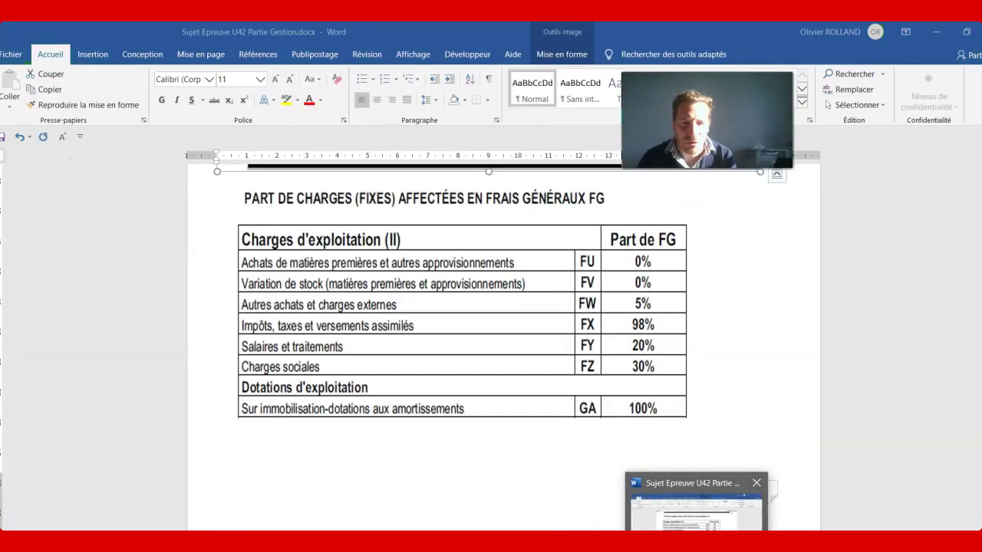
pyautogui.scroll(10, 503, 345)
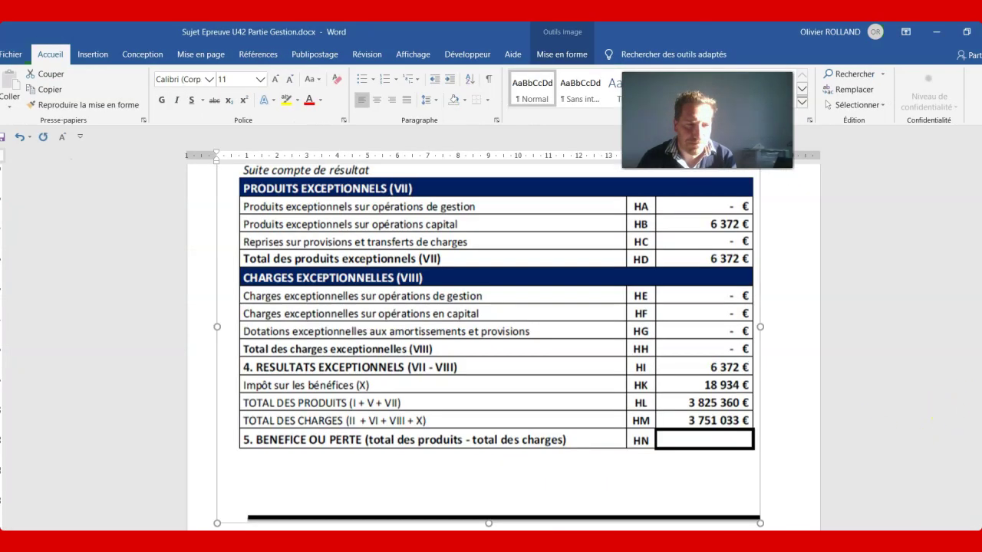
pyautogui.scroll(10, 978, 324)
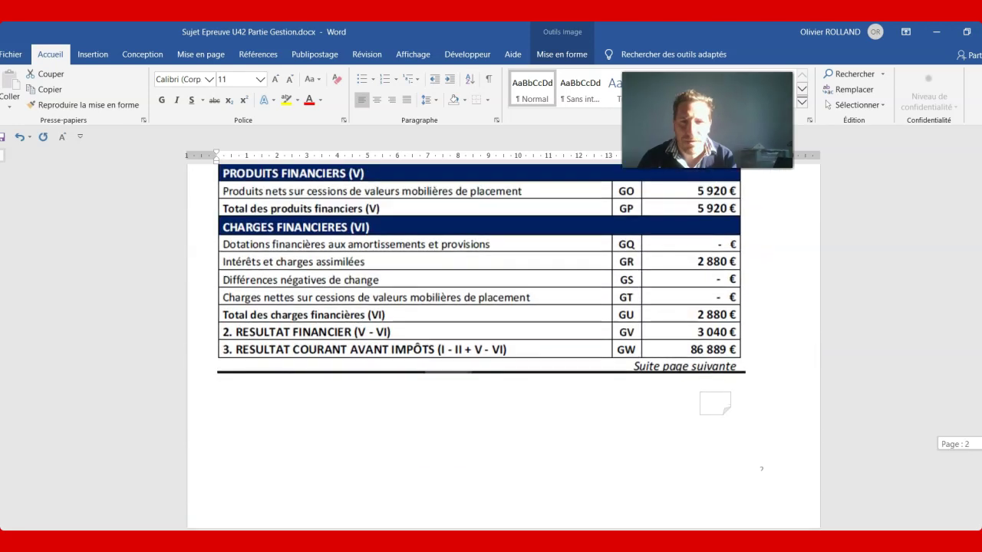
pyautogui.scroll(1, 978, 324)
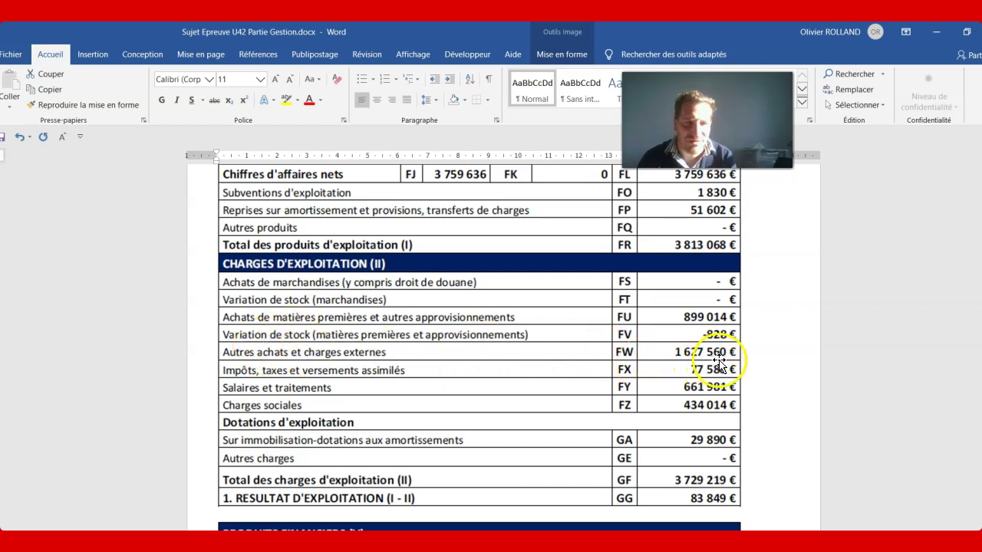
pyautogui.click(625, 527)
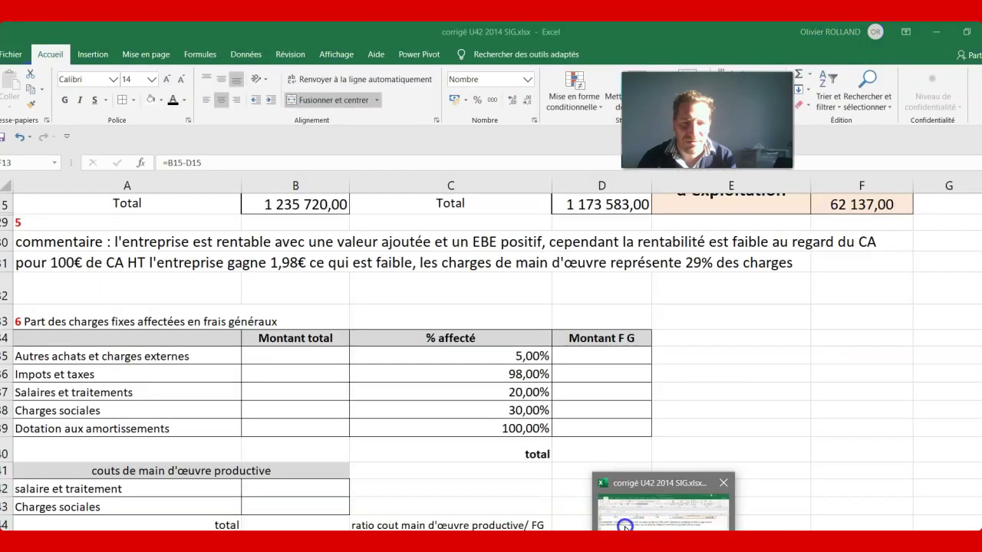
pyautogui.click(287, 353)
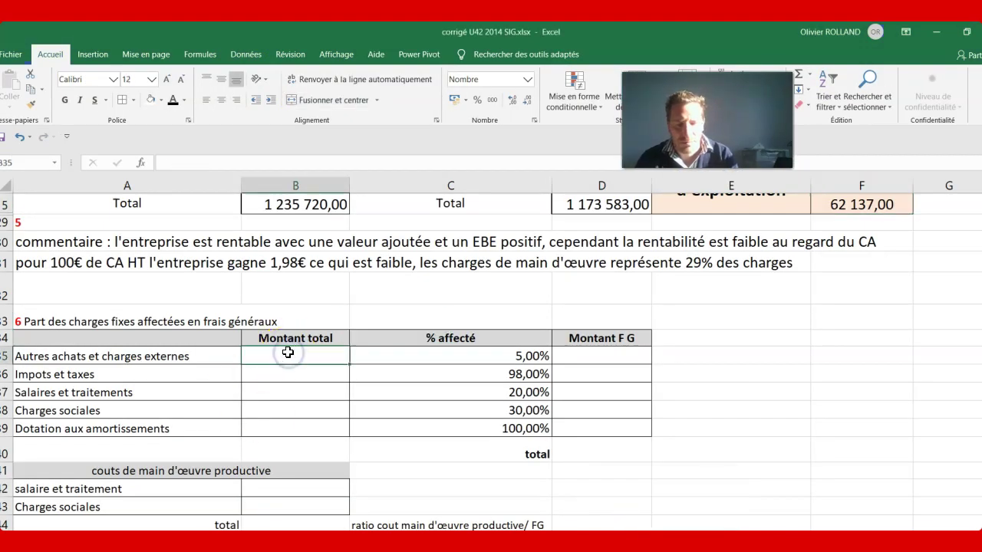
pyautogui.write('1627560')
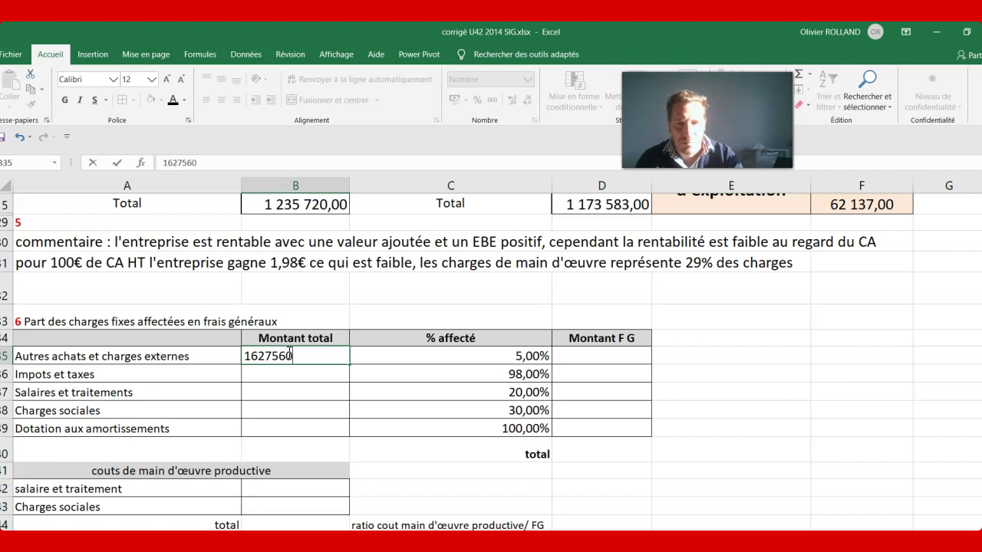
pyautogui.press('Return')
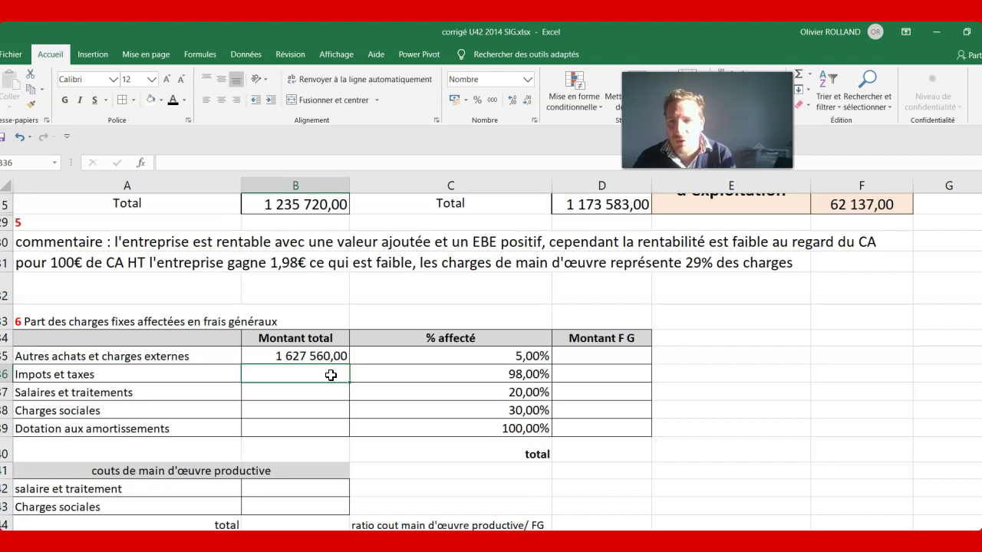
# Step: Enter the Montant total values: 77588 for Impots et taxes, 661981 for Salaires et traitements and 434014 for Charges sociales (B36:B38)
pyautogui.click(760, 395)
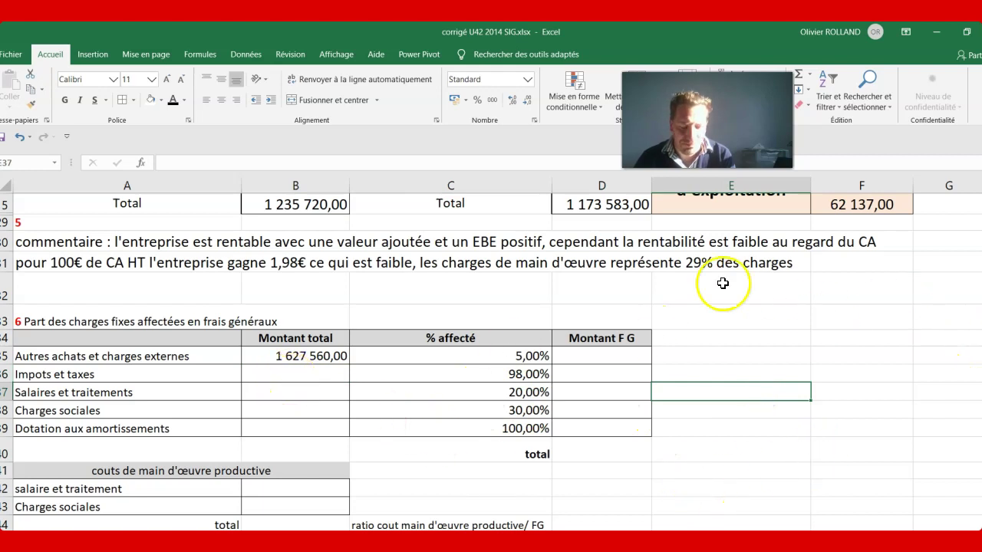
pyautogui.click(298, 374)
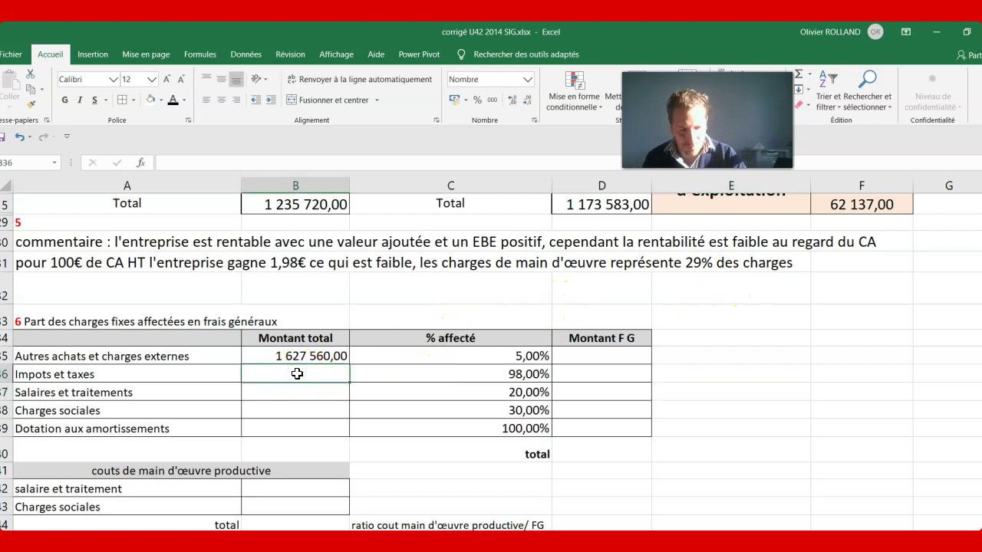
pyautogui.write('77 588')
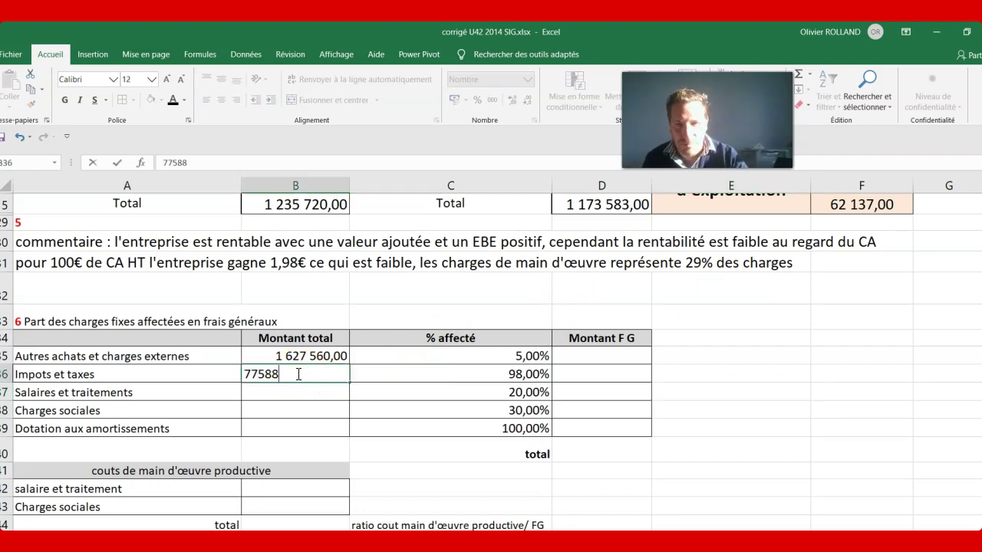
pyautogui.press('Return')
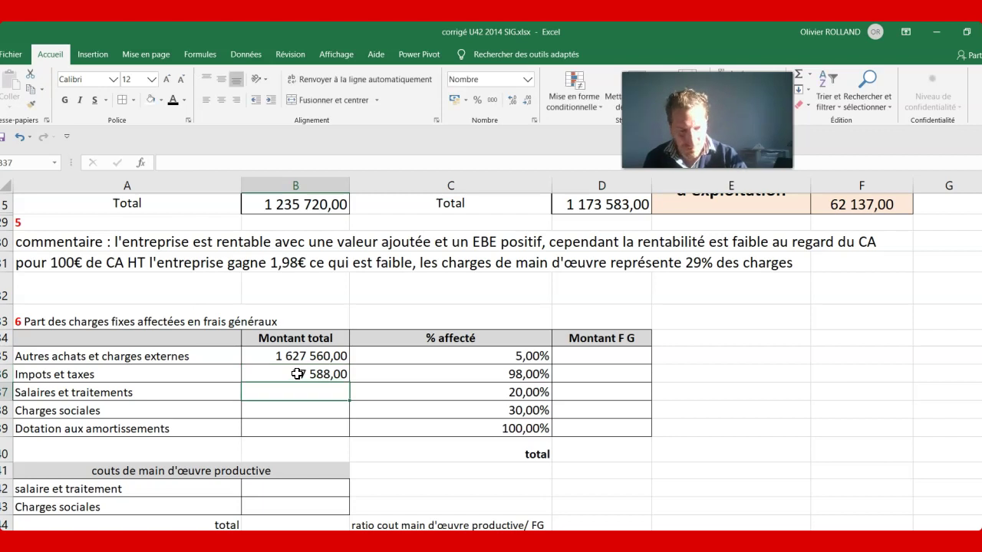
pyautogui.write('661981')
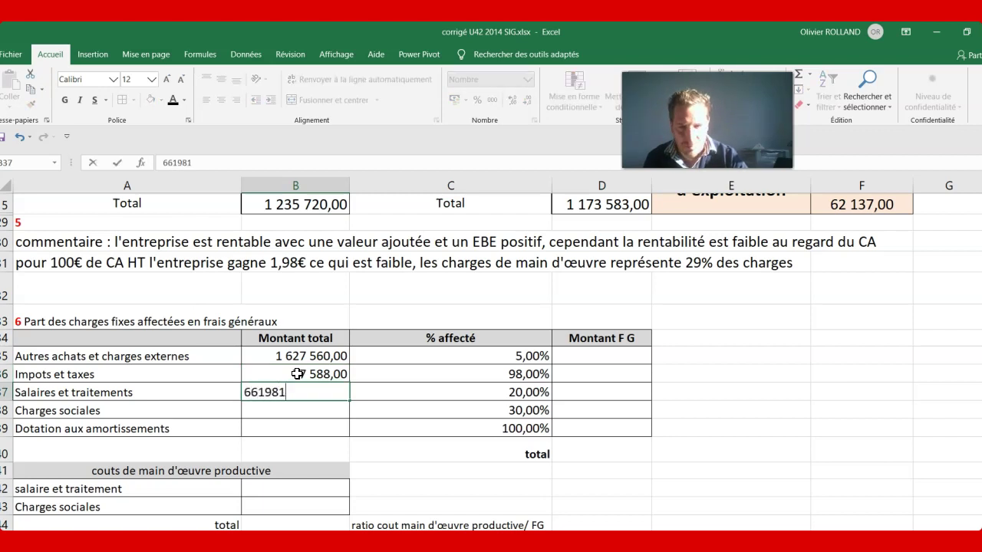
pyautogui.press('Return')
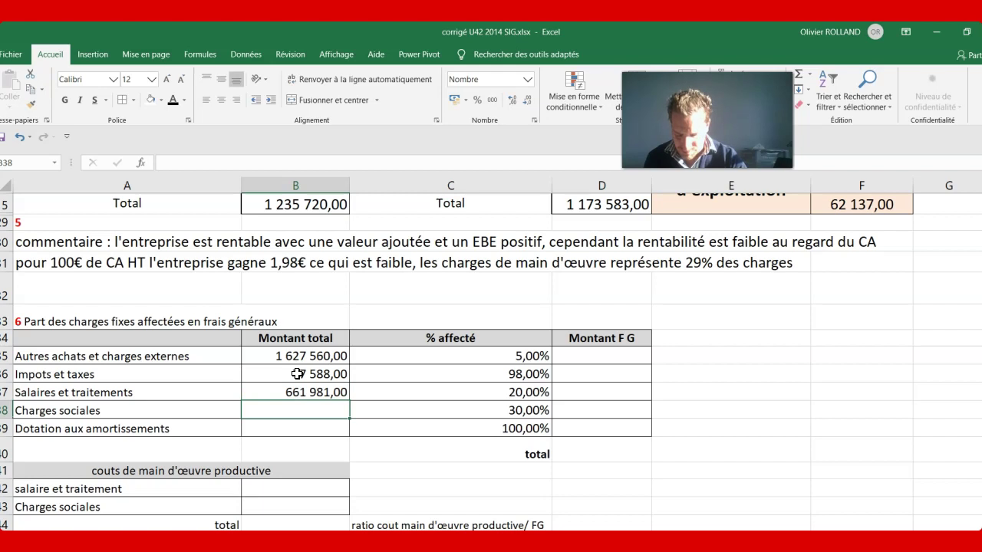
pyautogui.write('43')
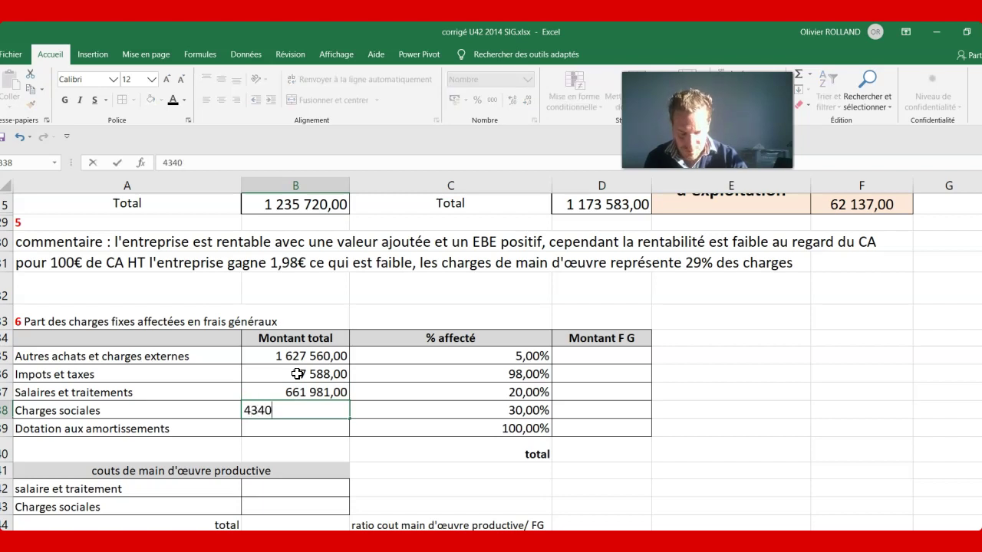
pyautogui.write('4 014')
pyautogui.press('Return')
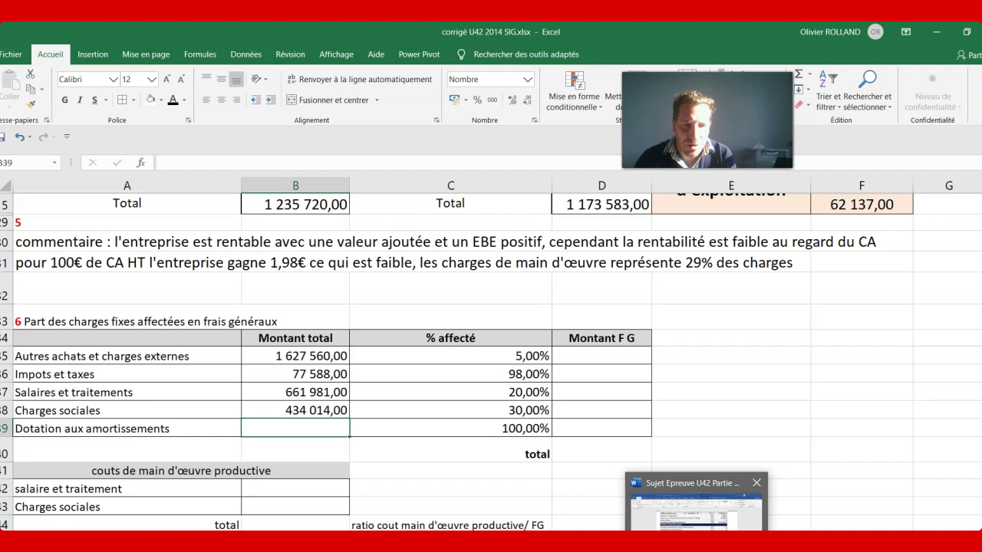
# Step: Look up the dotations aux amortissements in Word and enter 29890 as the Montant total for Dotation aux amortissements in Excel (B39)
pyautogui.click(694, 518)
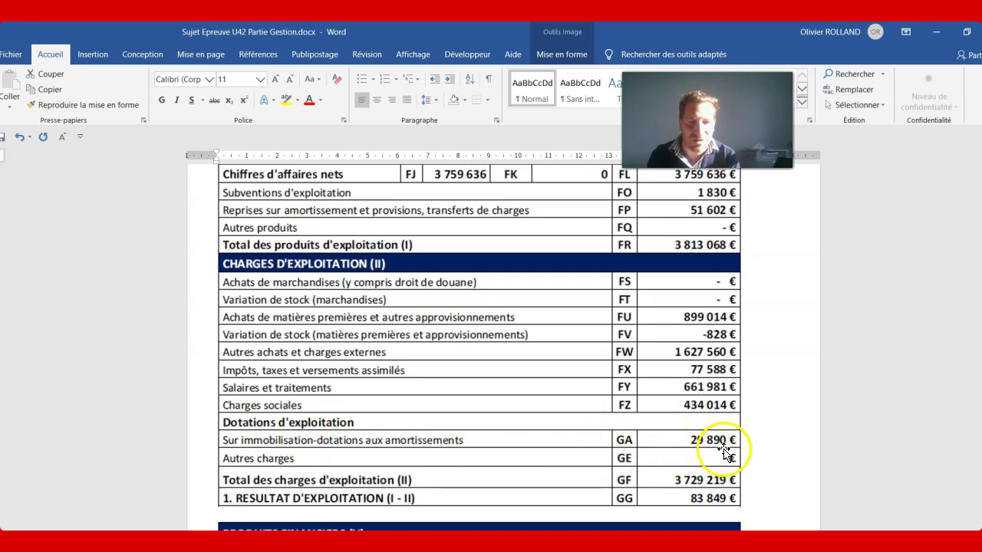
pyautogui.click(659, 502)
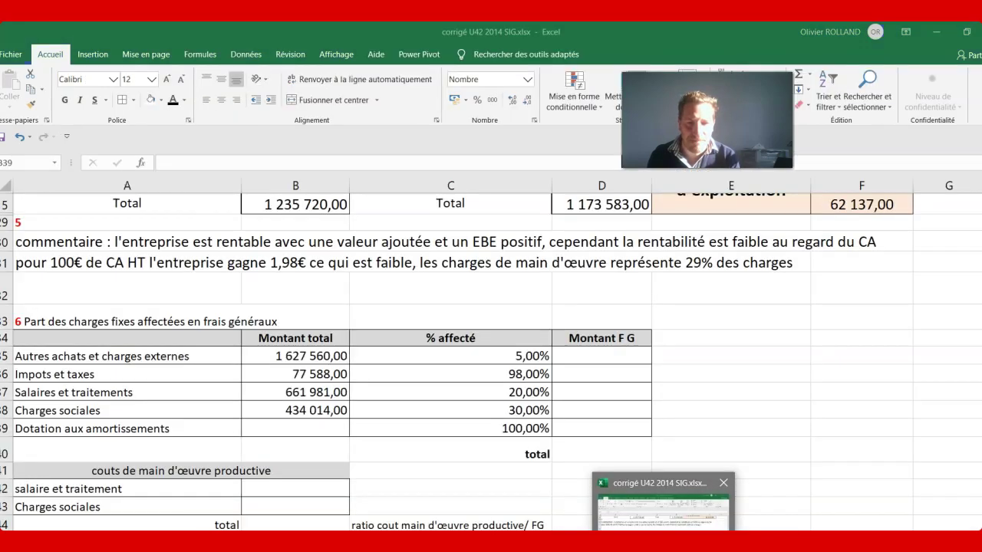
pyautogui.write('2')
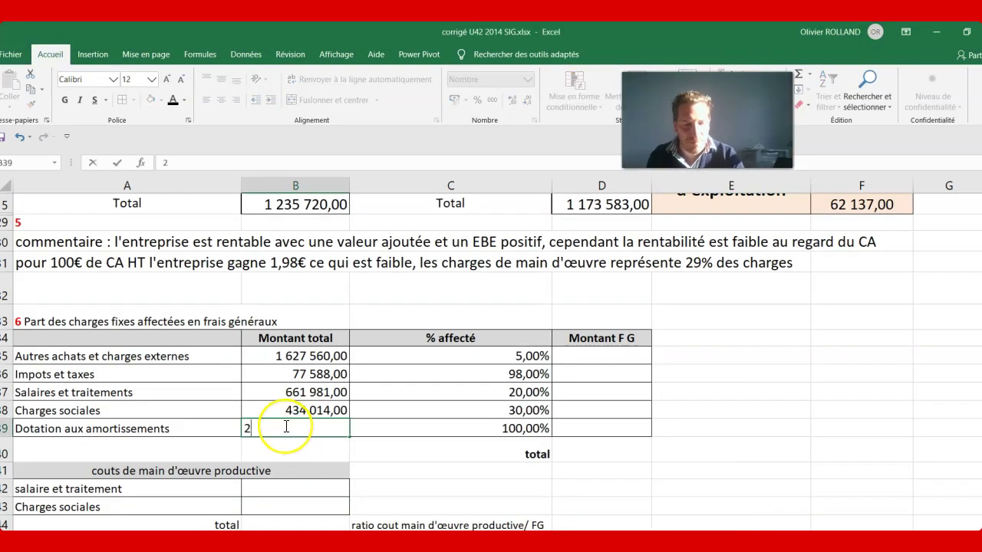
pyautogui.write('9 890')
pyautogui.press('Return')
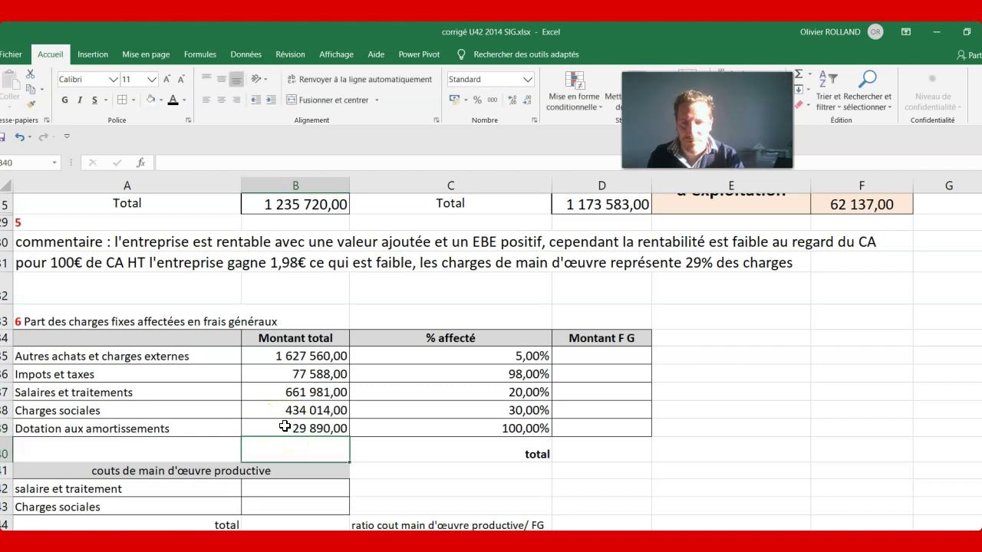
# Step: Calculate the Montant F G for Autres achats et charges externes in D35 with =B35*C35
pyautogui.click(573, 362)
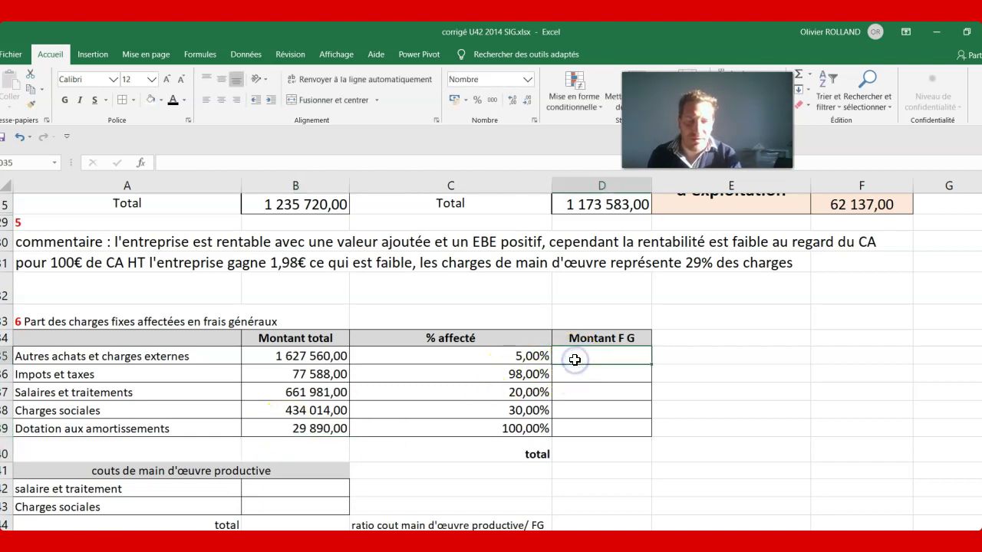
pyautogui.write('=')
pyautogui.click(342, 356)
pyautogui.write('*')
pyautogui.click(402, 357)
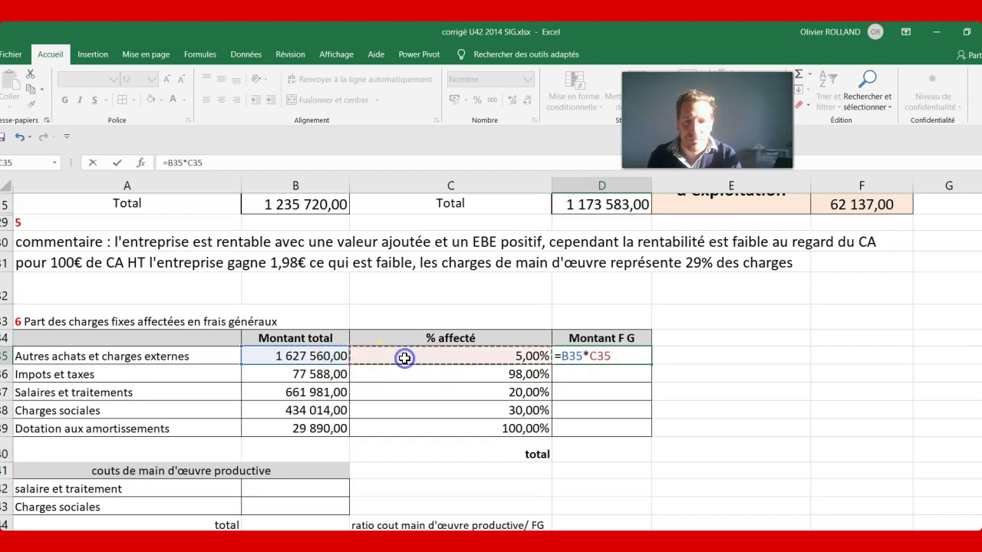
pyautogui.press('Return')
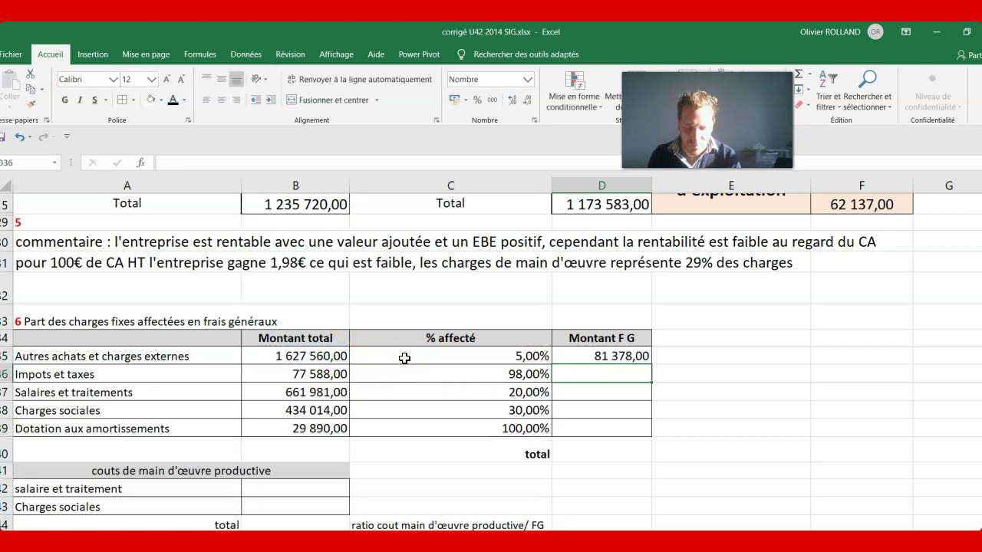
# Step: Fill the Montant F G formula from D35 down through Dotation aux amortissements (D39)
pyautogui.click(609, 357)
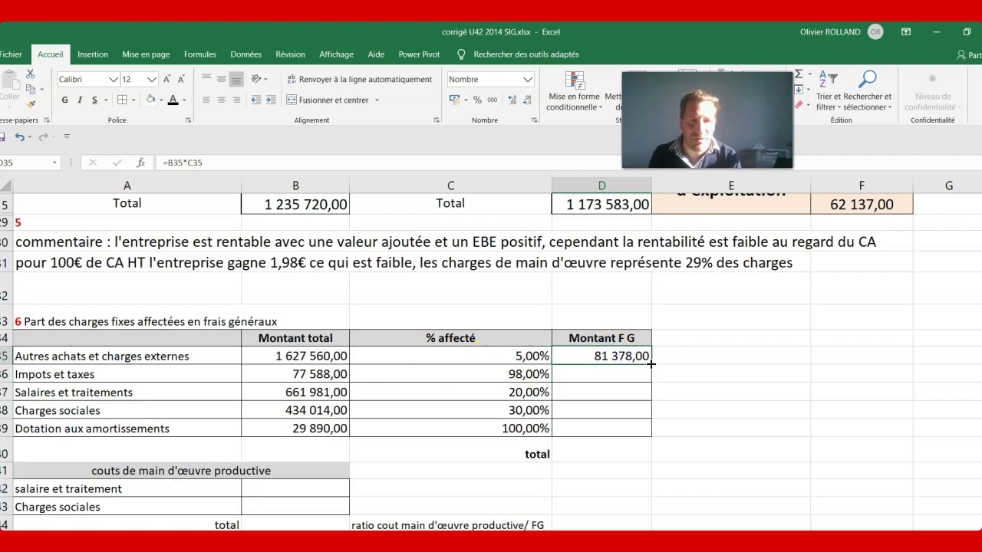
pyautogui.moveTo(650, 364); pyautogui.dragTo(647, 431)
pyautogui.click(682, 435)
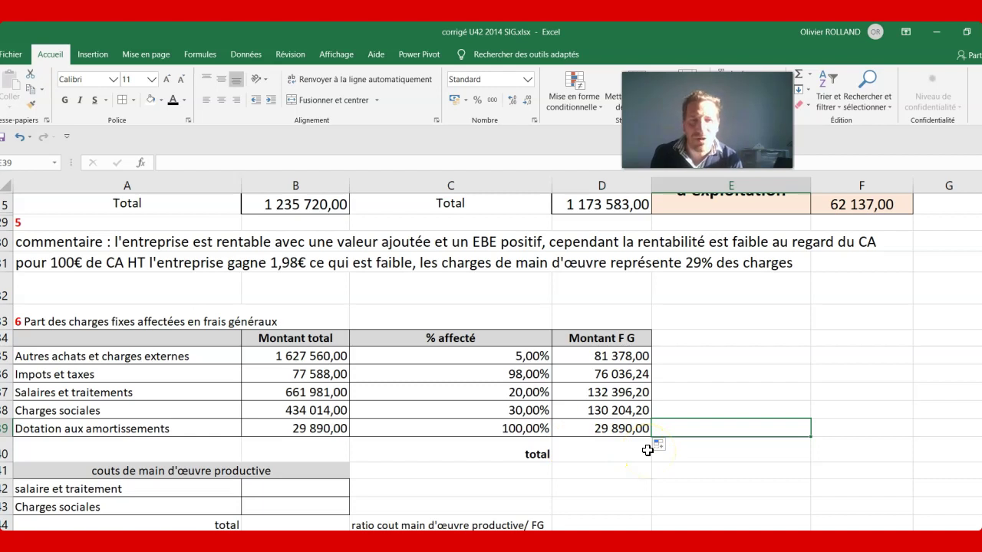
# Step: Calculate the productive labour cost for salaire et traitement in B42 with =(B37-D37)
pyautogui.click(311, 487)
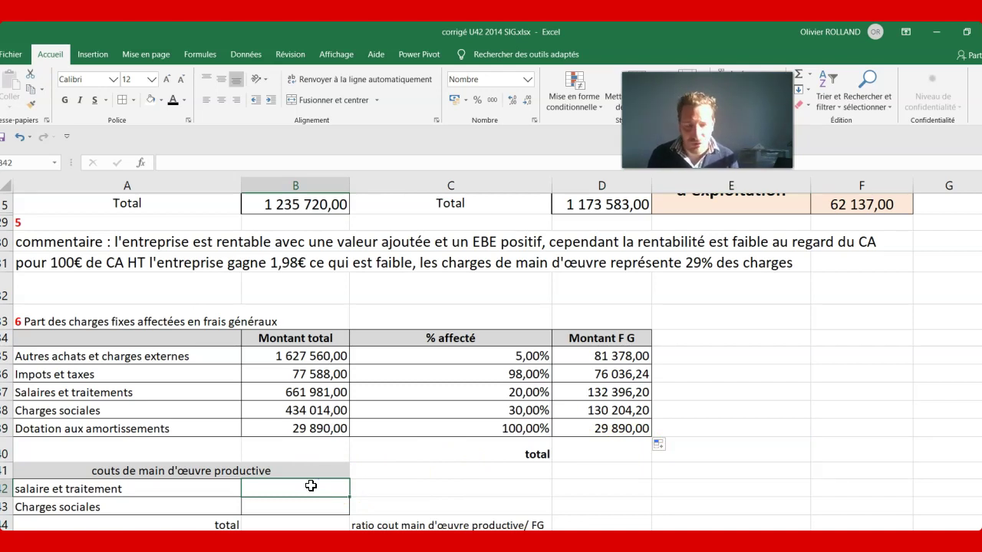
pyautogui.write('=(')
pyautogui.click(297, 393)
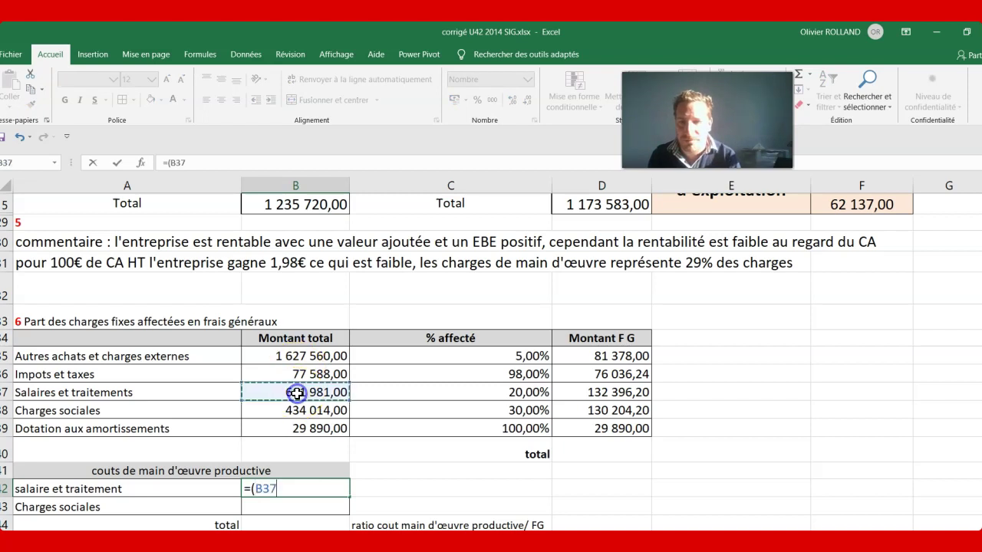
pyautogui.write('-')
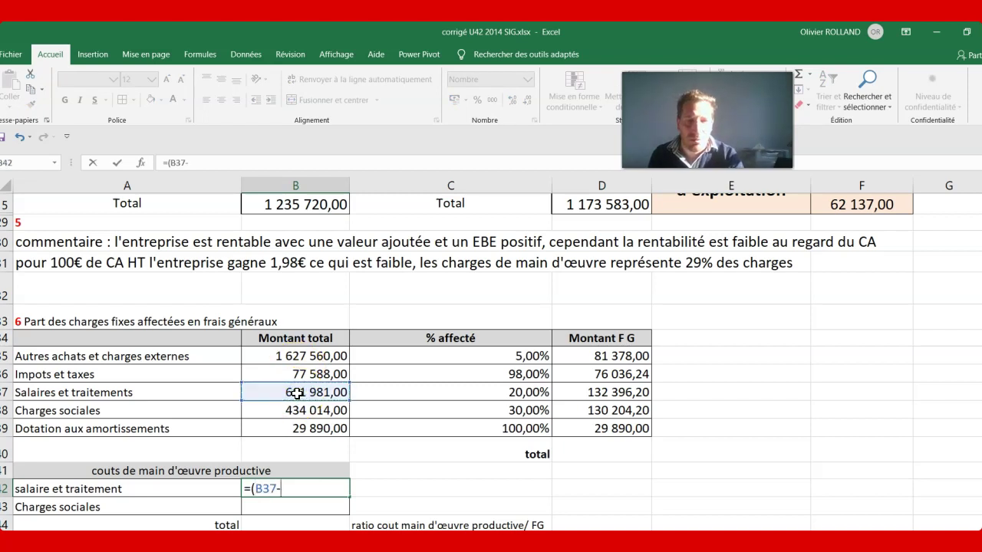
pyautogui.click(606, 392)
pyautogui.write(')')
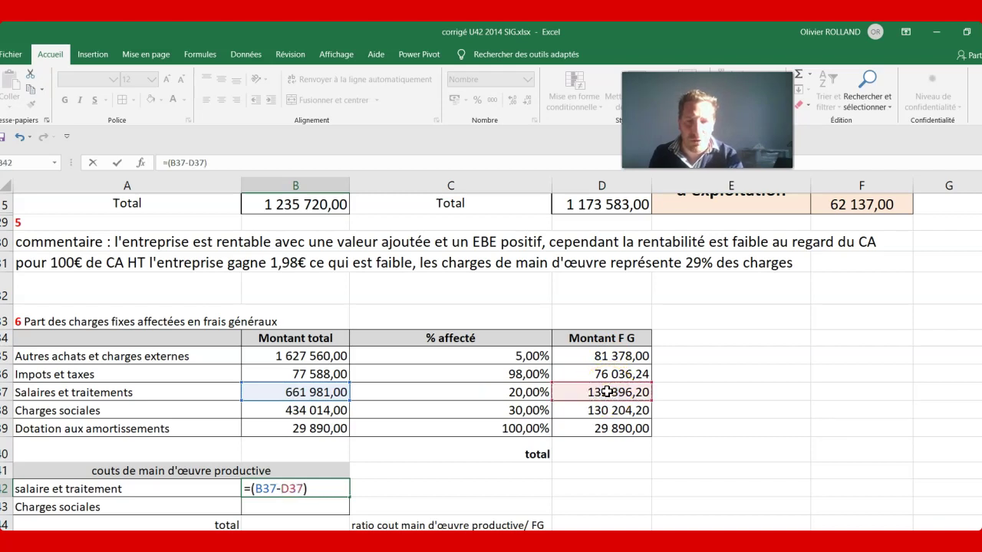
pyautogui.press('Return')
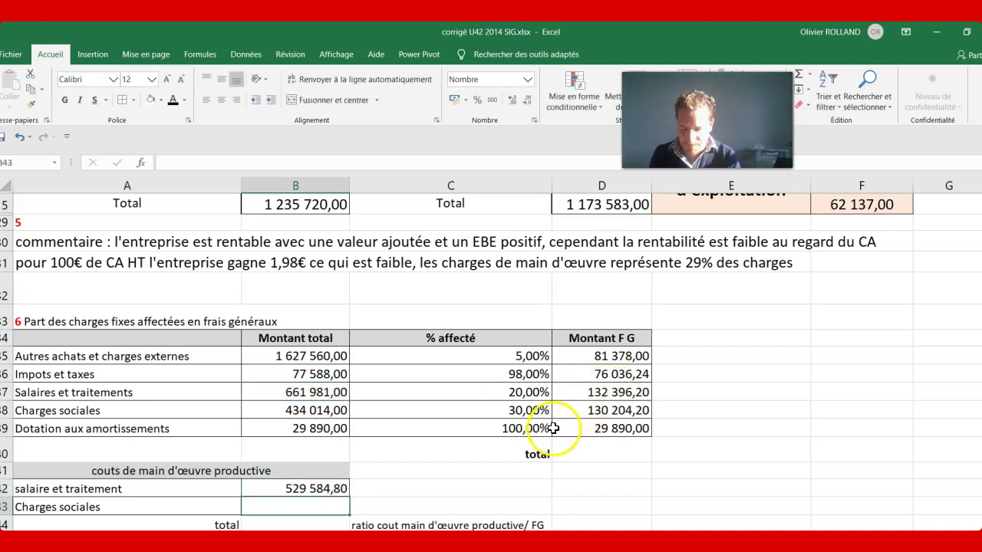
# Step: Calculate the productive labour cost for Charges sociales in B43 with =(B38-D38)
pyautogui.click(342, 509)
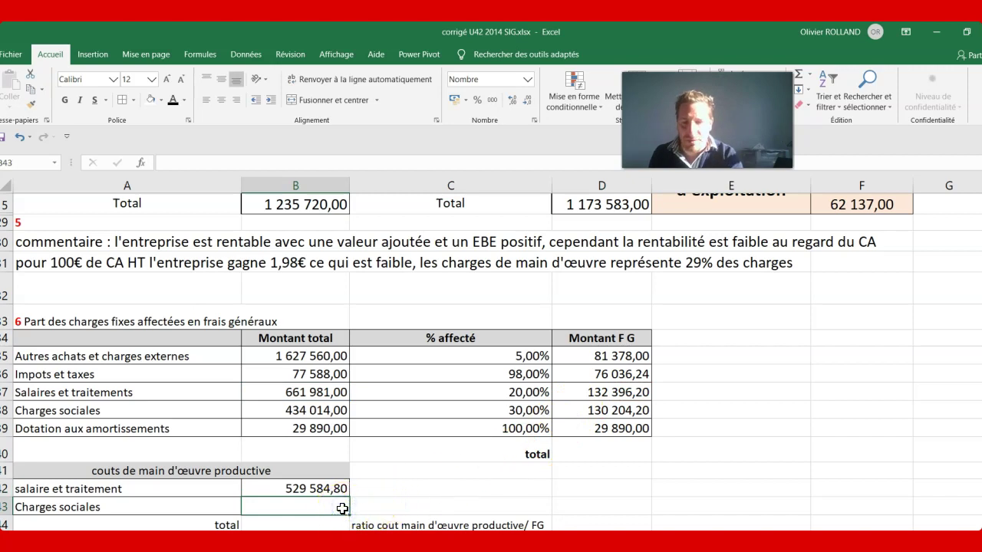
pyautogui.write('=(')
pyautogui.click(343, 509)
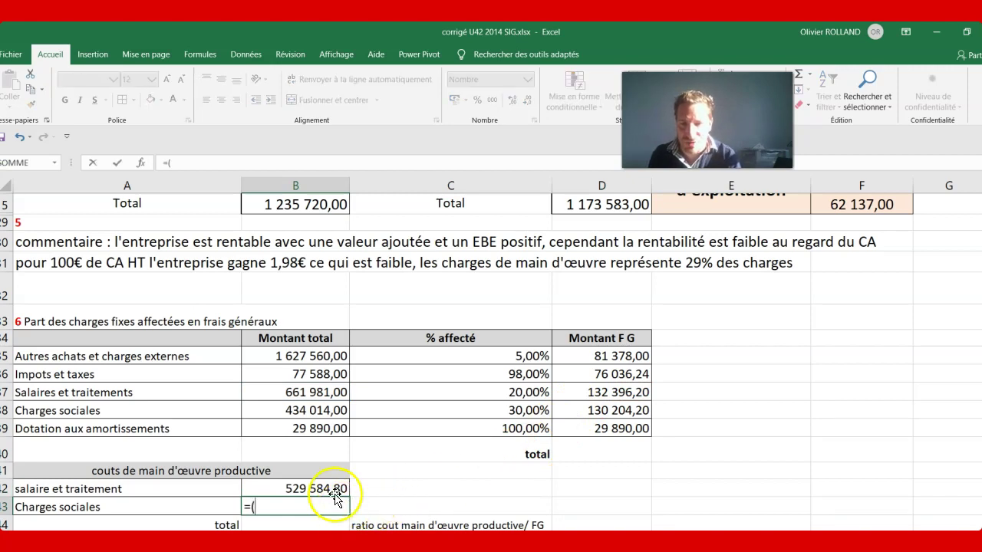
pyautogui.click(294, 409)
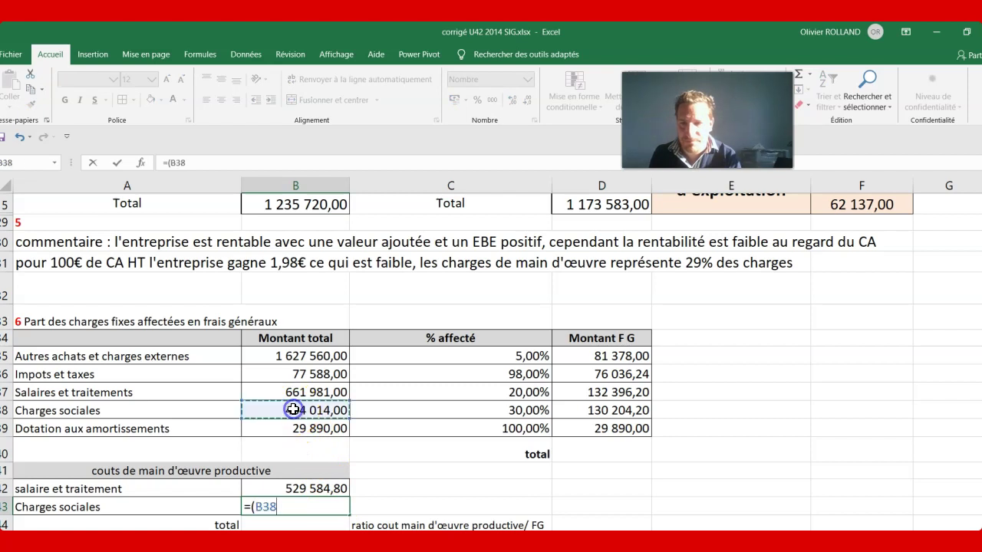
pyautogui.write('-')
pyautogui.click(566, 410)
pyautogui.write(')')
pyautogui.press('Return')
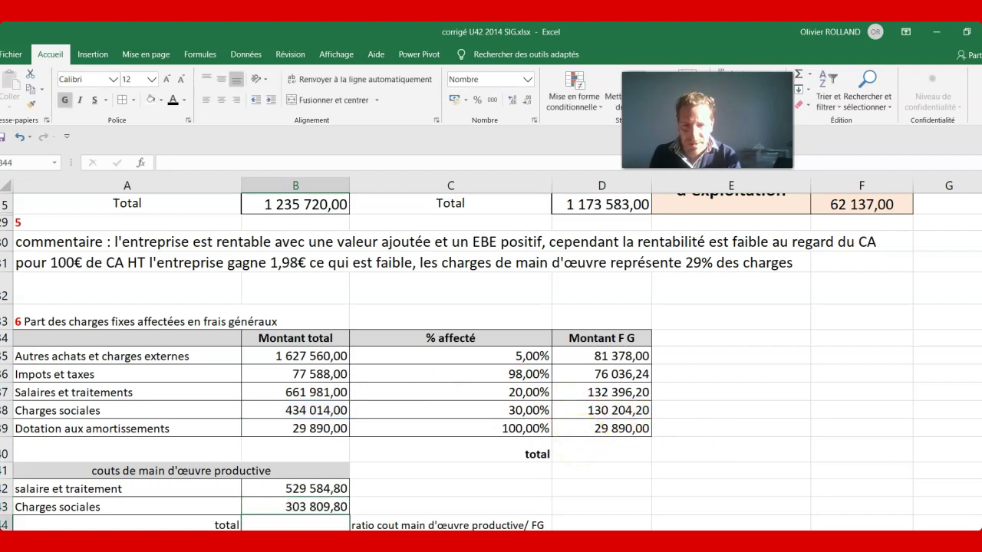
# Step: Total the couts de main d'œuvre productive in B44 with =B42+B43
pyautogui.click(980, 298)
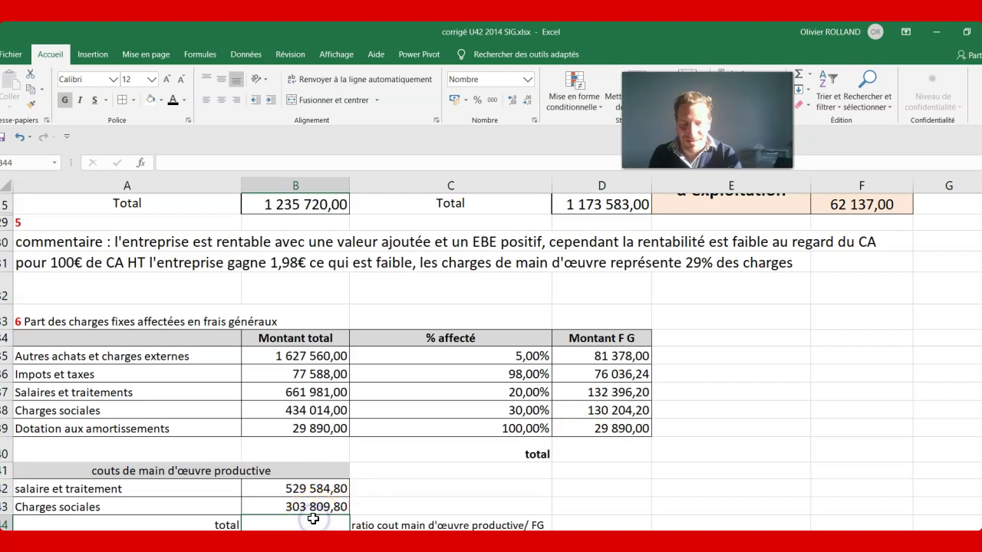
pyautogui.write('=')
pyautogui.click(305, 493)
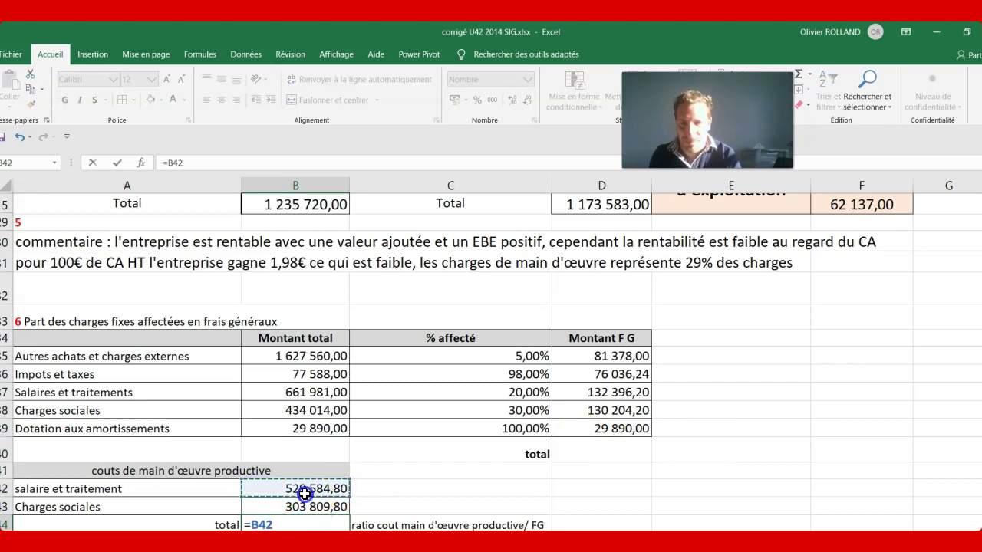
pyautogui.write('+')
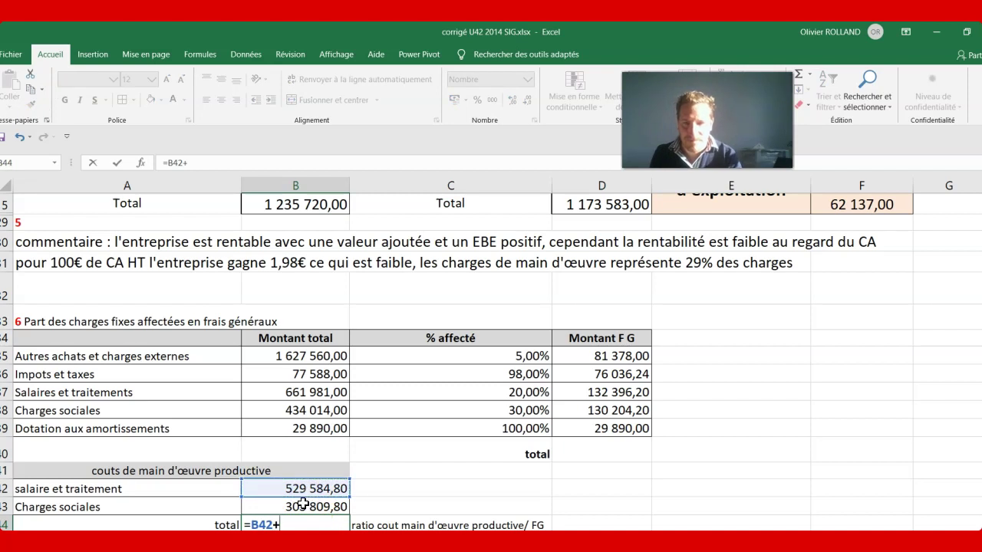
pyautogui.click(305, 504)
pyautogui.press('Return')
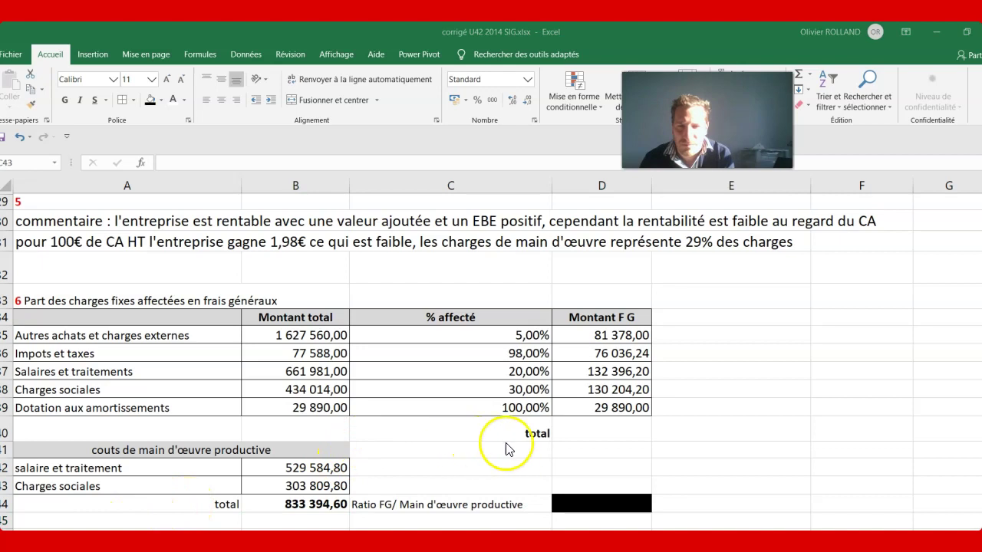
# Step: Total the Montant F G column in D40 with =somme(D35:D39)
pyautogui.click(570, 432)
pyautogui.write('=somme(')
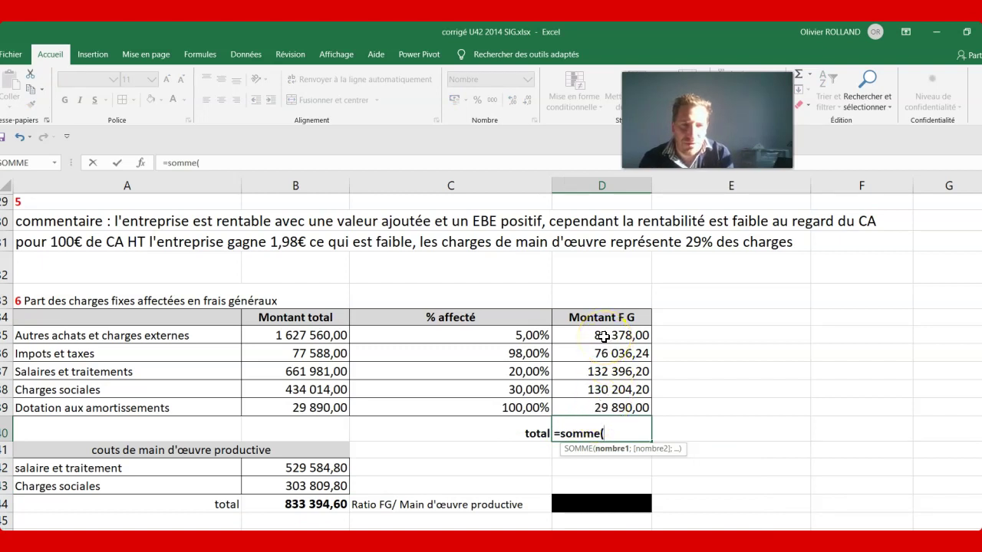
pyautogui.moveTo(604, 336); pyautogui.dragTo(601, 412)
pyautogui.write(')')
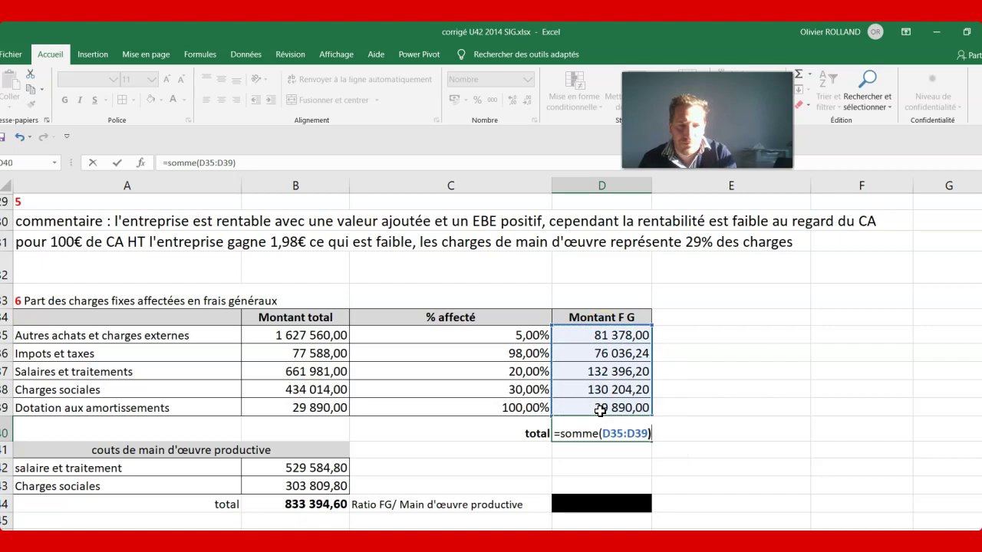
pyautogui.press('Return')
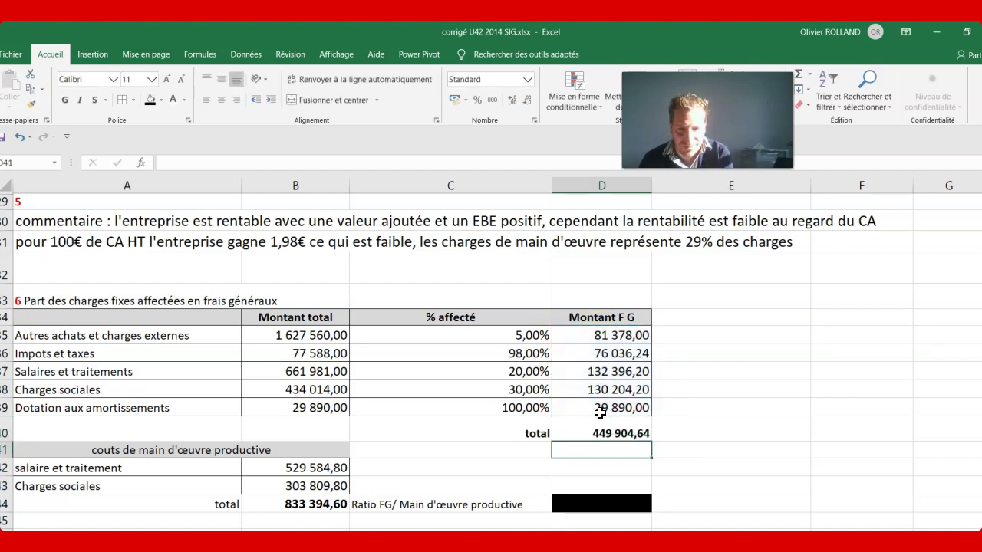
# Step: Calculate the Ratio FG/ Main d'œuvre productive in D44 with =D40/B44
pyautogui.click(591, 501)
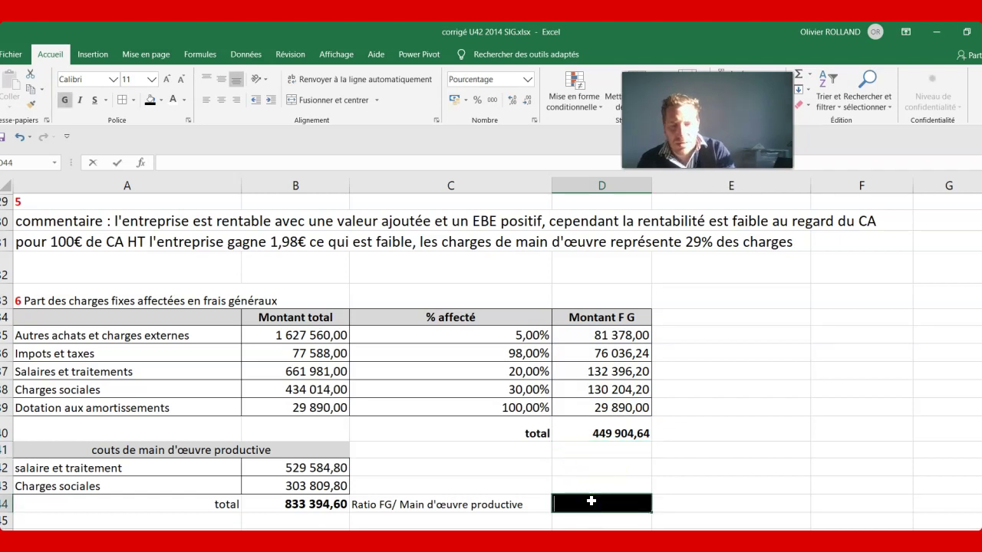
pyautogui.write('=')
pyautogui.click(576, 433)
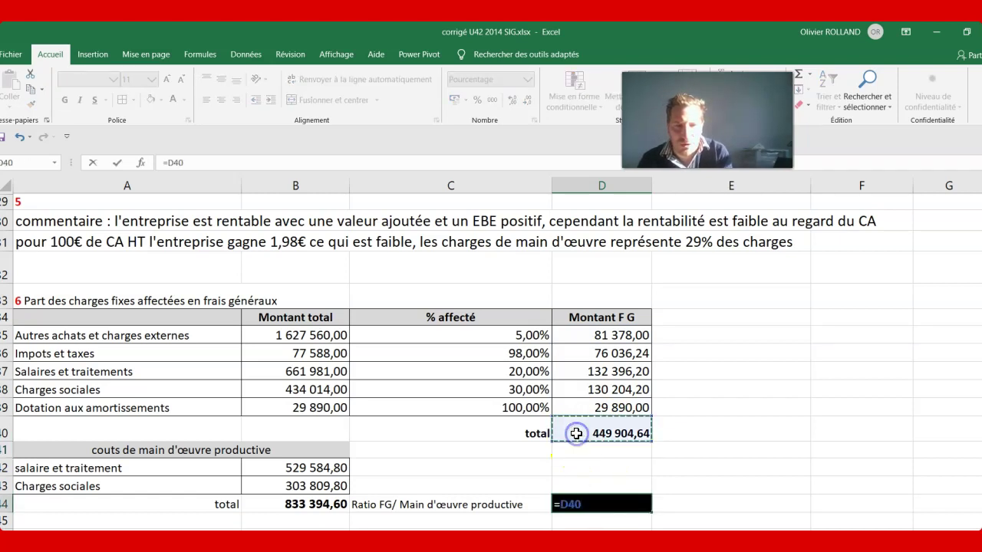
pyautogui.write('/')
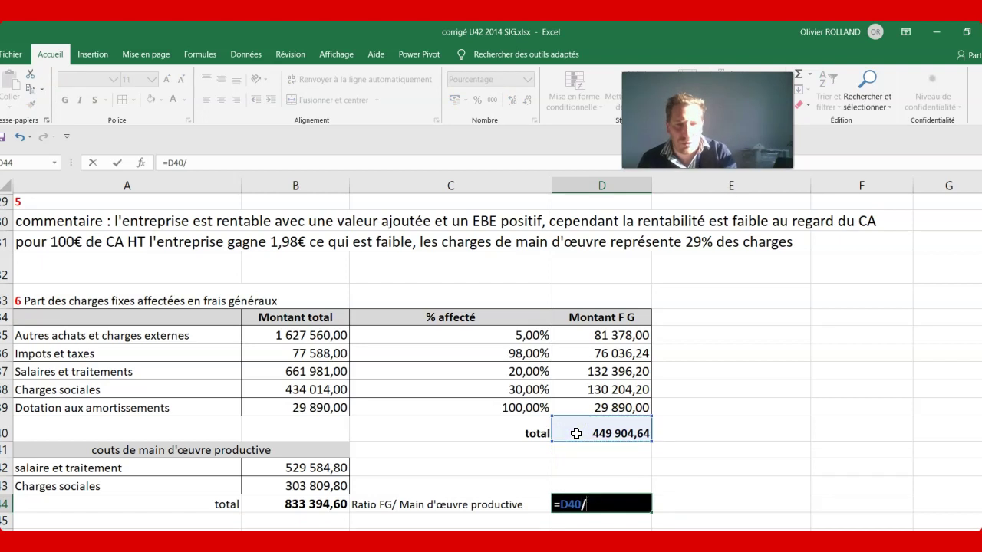
pyautogui.click(321, 501)
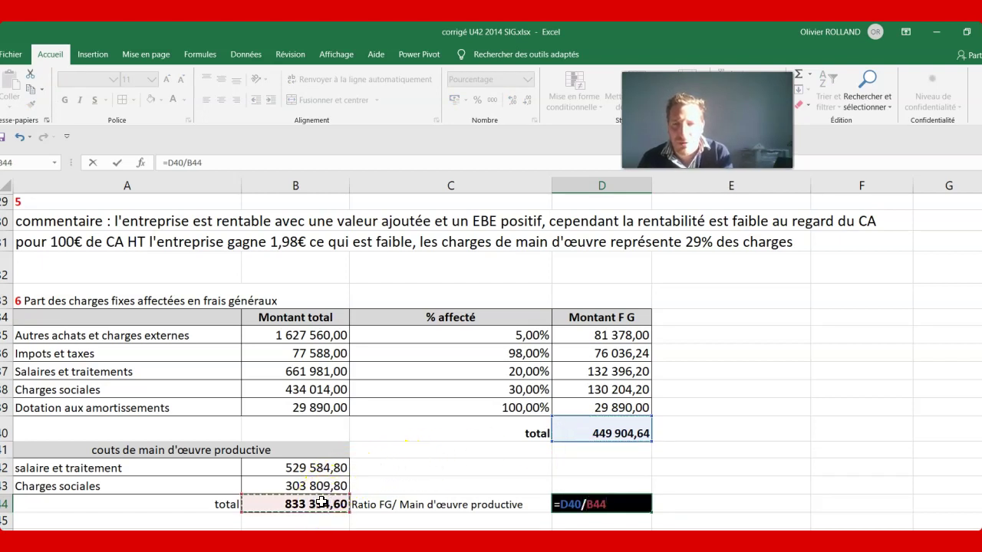
pyautogui.press('Return')
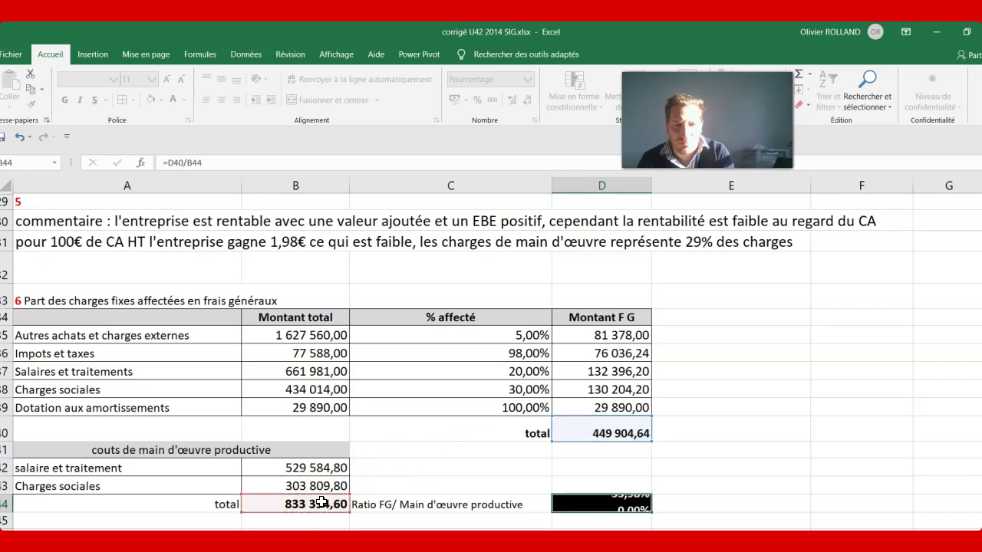
pyautogui.click(577, 506)
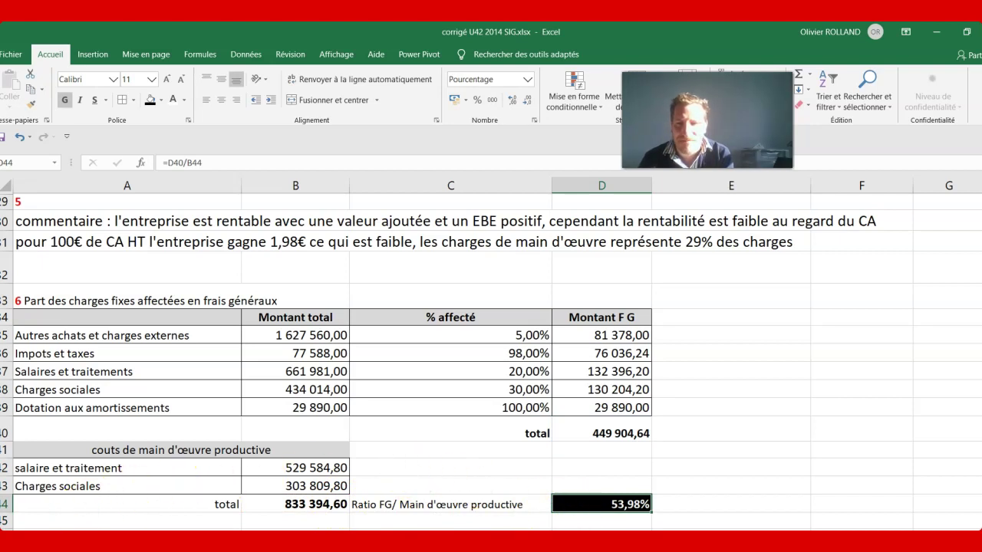
pyautogui.click(142, 467)
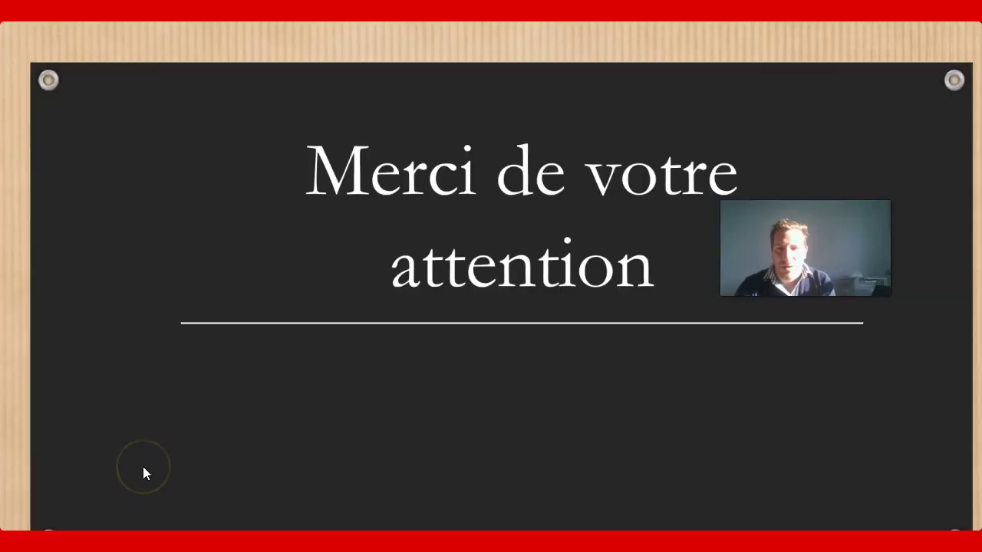